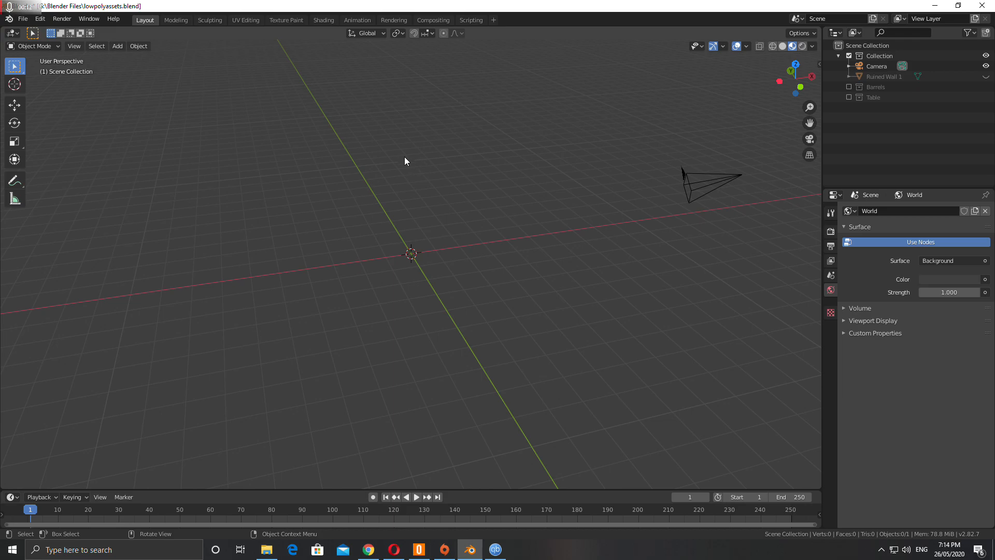
Step: Add a mesh cylinder at the world origin and set its vertices to 8
middle_drag(455, 232, 436, 224)
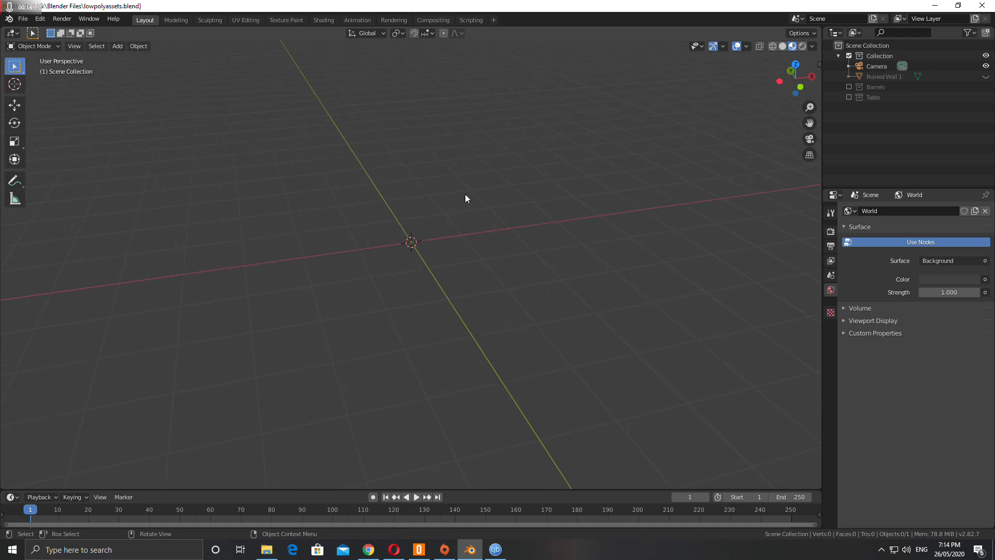
middle_drag(477, 175, 477, 215)
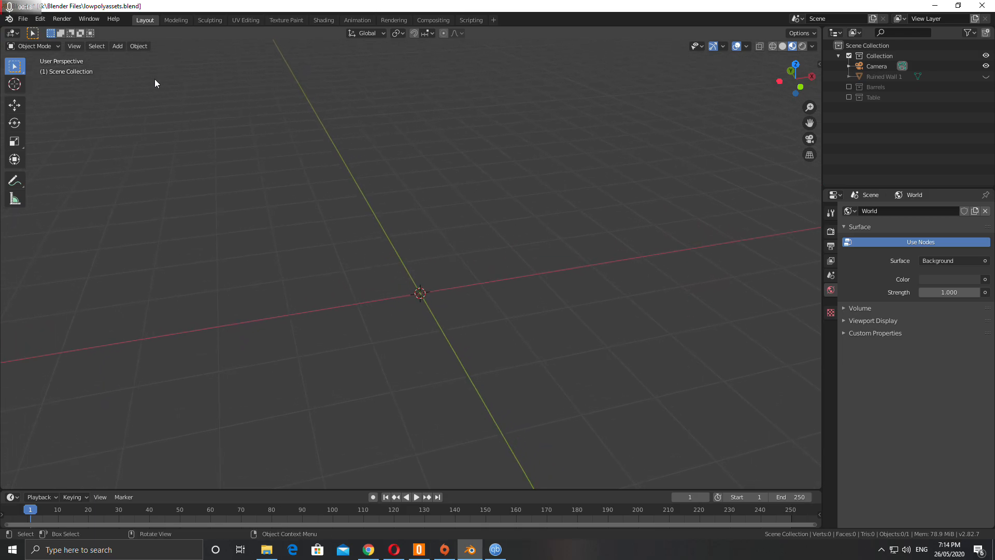
click(118, 48)
mouse_move(129, 58)
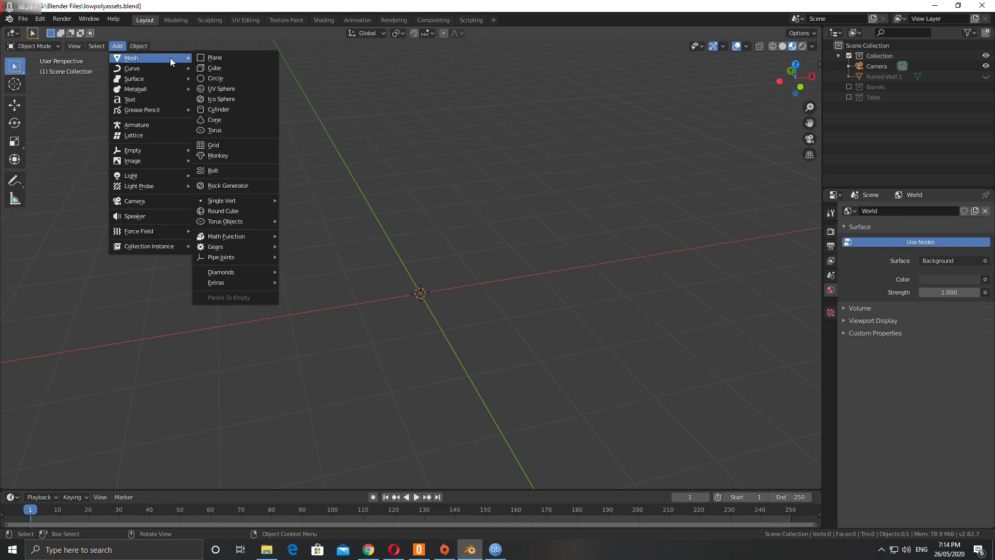
click(218, 109)
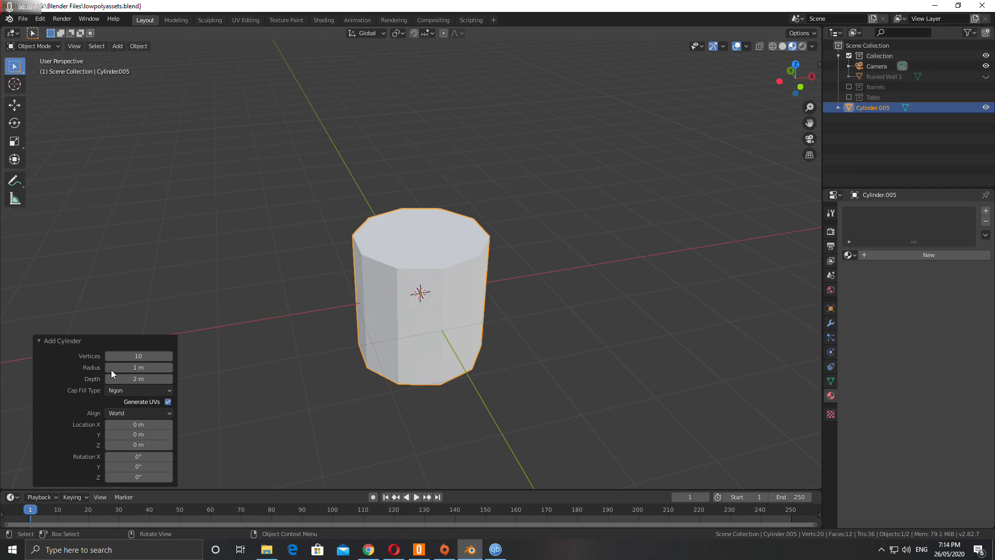
drag(141, 356, 126, 357)
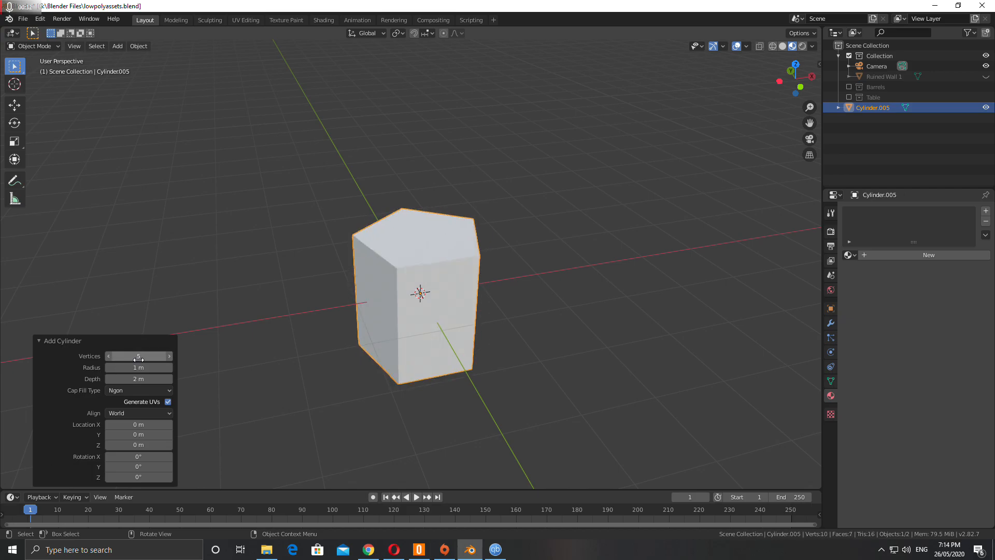
click(168, 359)
click(169, 359)
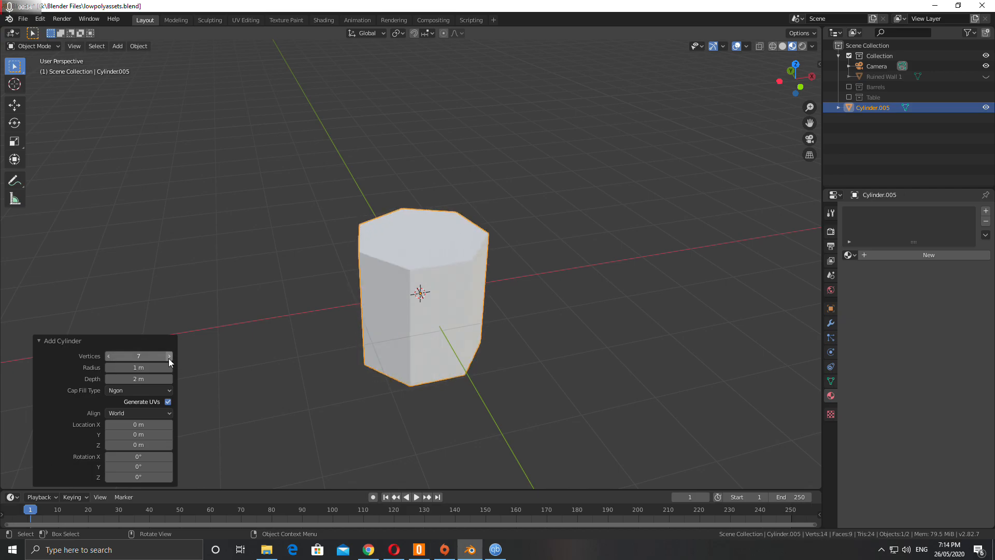
click(169, 358)
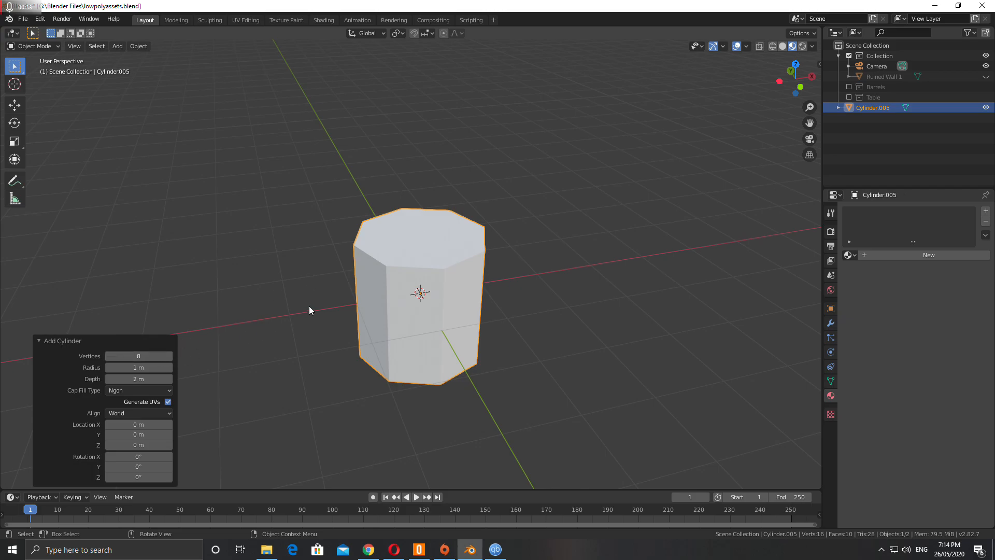
Step: Enter Edit Mode and stretch the whole cylinder along the Z axis by a factor of about 2.79
middle_drag(349, 288, 434, 316)
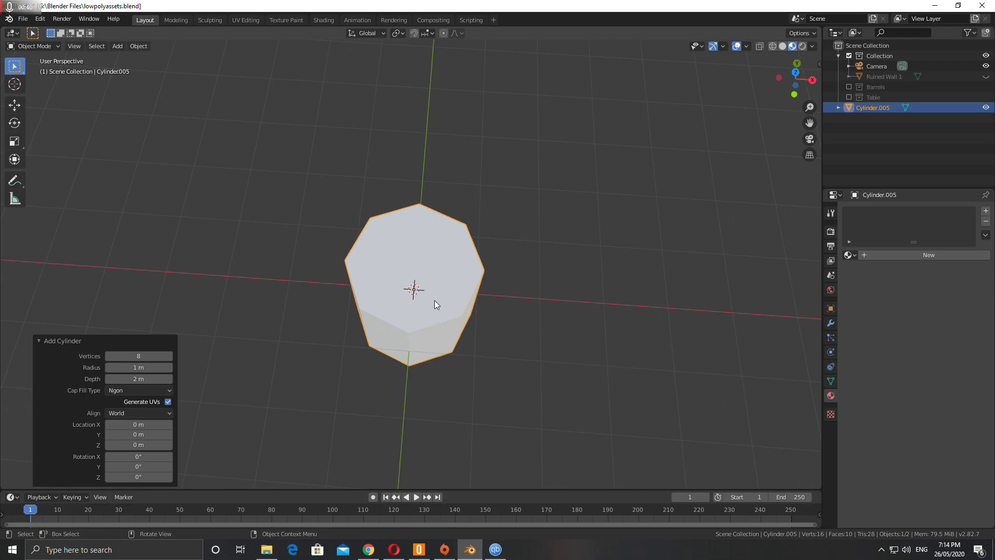
middle_drag(340, 369, 366, 300)
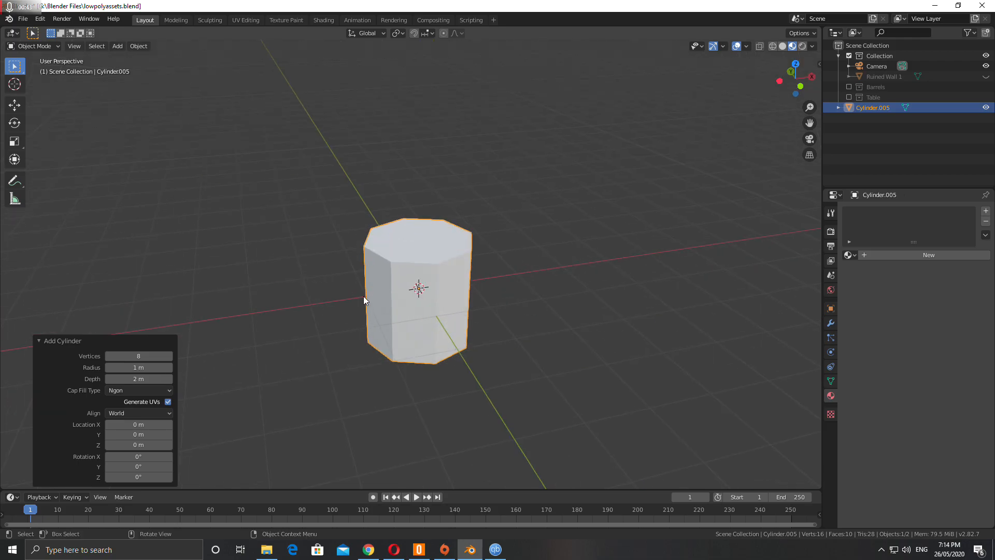
key(Tab)
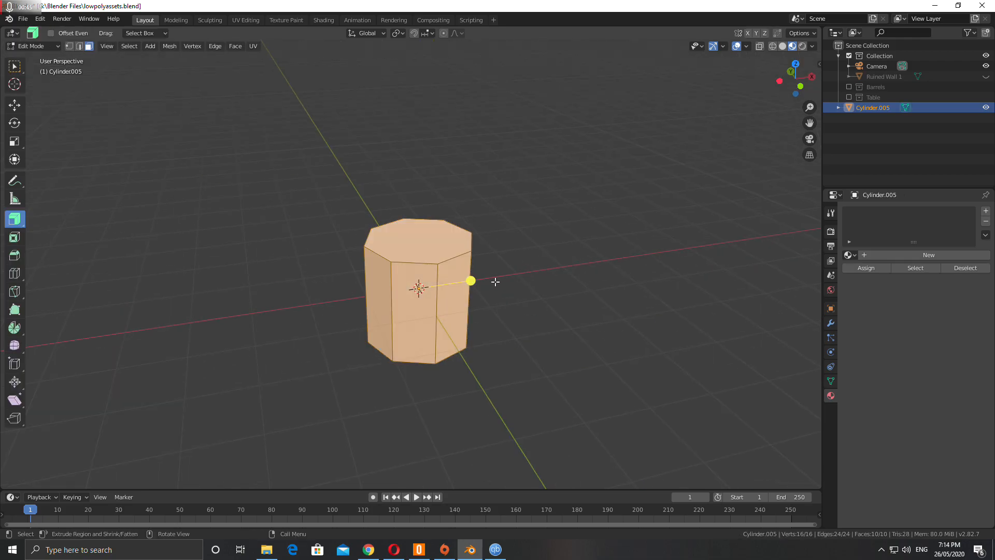
key(s)
key(z)
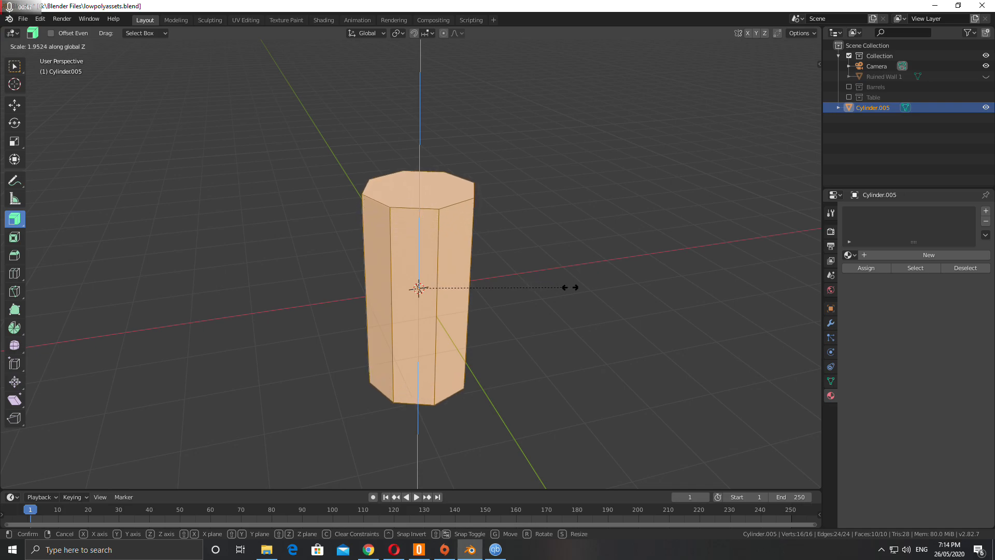
click(635, 285)
Step: Add three evenly spaced horizontal loop cuts around the cylinder without sliding them
middle_drag(591, 331, 549, 287)
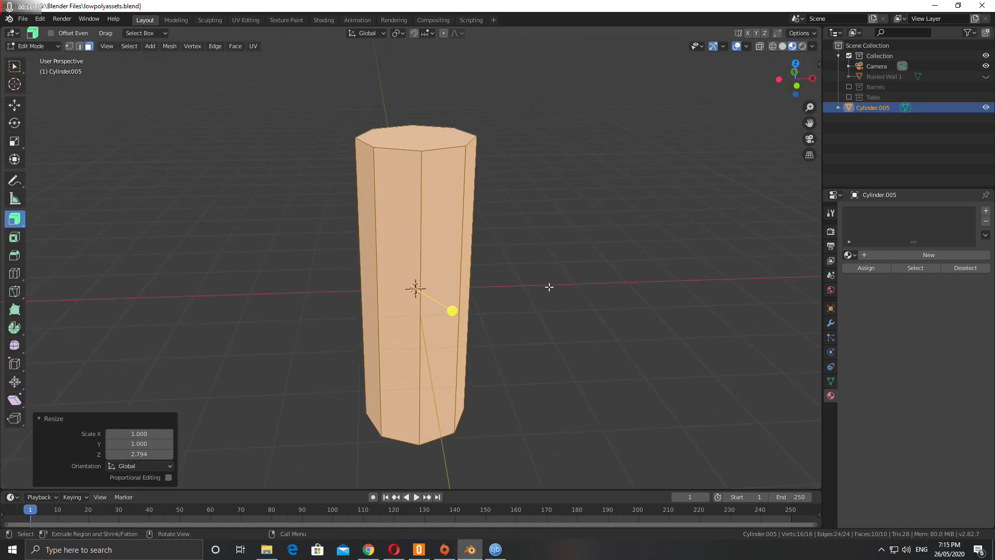
scroll(487, 299, down, 3)
scroll(487, 299, up, 2)
key(ctrl+r)
scroll(427, 292, up, 3)
scroll(427, 292, down, 1)
click(424, 293)
right_click(423, 302)
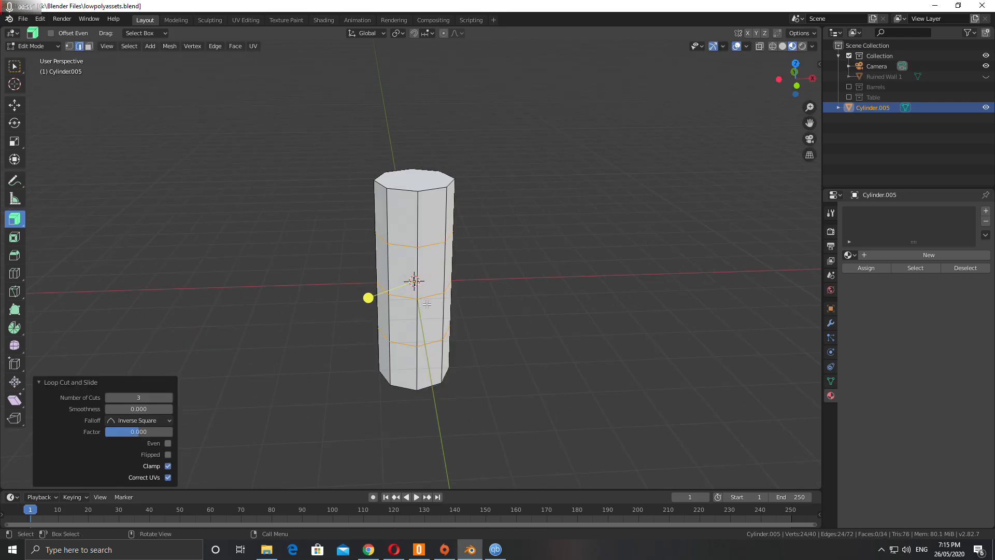
Step: Select the cylinder's bottom face and scale it up by about 1.39 to flare the trunk base
middle_drag(357, 296, 413, 442)
click(89, 46)
click(427, 367)
key(s)
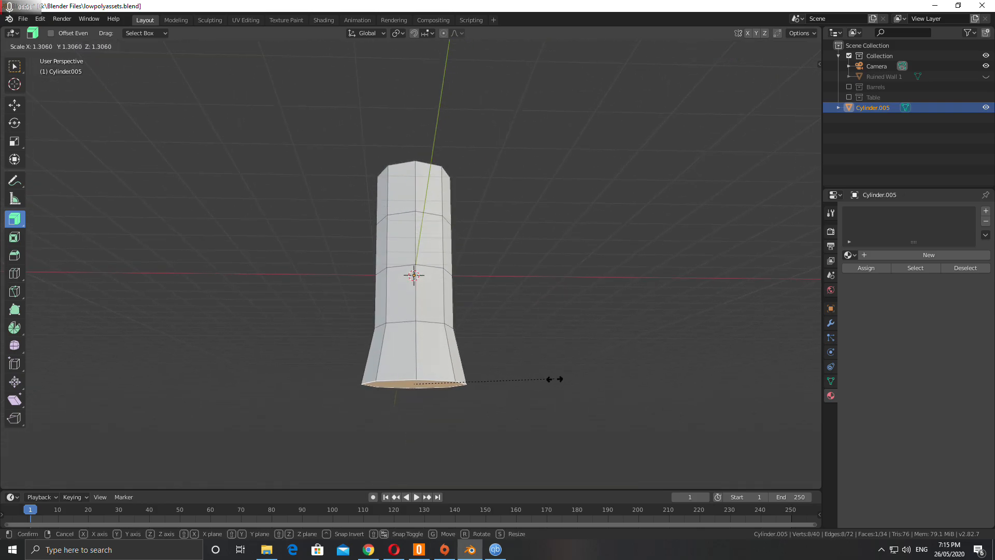
click(563, 378)
Step: Select the lowest horizontal edge loop above the base and scale it up by about 1.08
click(79, 47)
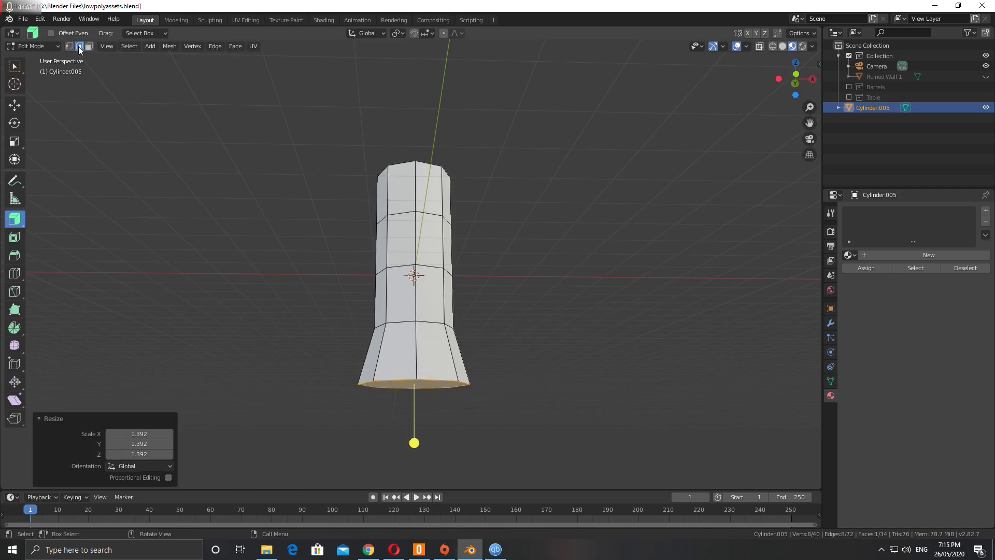
alt+click(432, 322)
alt+middle_drag(432, 323, 489, 329)
key(s)
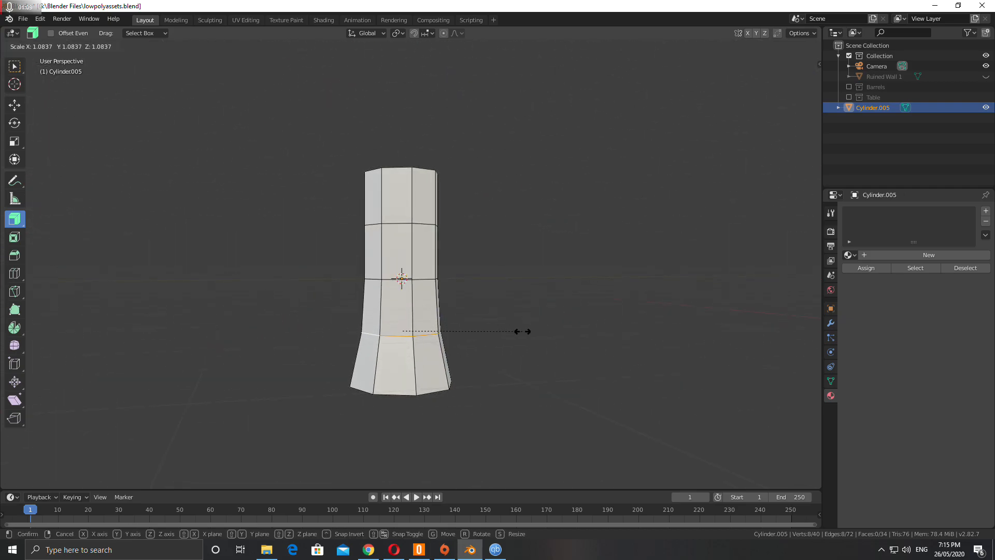
click(523, 331)
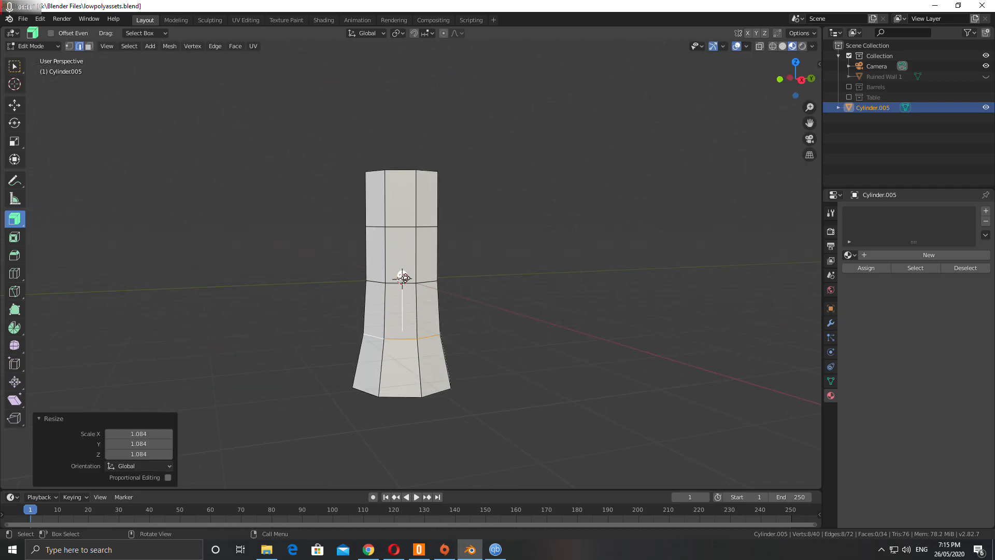
Step: Widen the trunk's bottom edge loop further, and enlarge the loop directly above it to keep a smooth flare
middle_drag(408, 393, 473, 310)
alt+click(364, 322)
key(s)
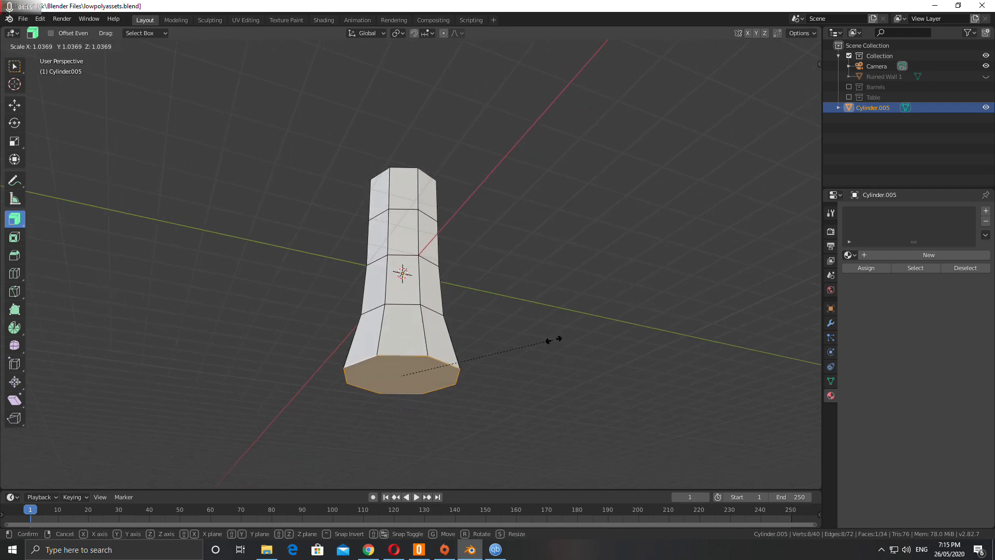
click(576, 343)
alt+click(407, 303)
key(s)
click(463, 310)
Step: Narrow the trunk by scaling both the middle edge loop and the upper edge loop down to about 0.88
alt+click(407, 254)
key(s)
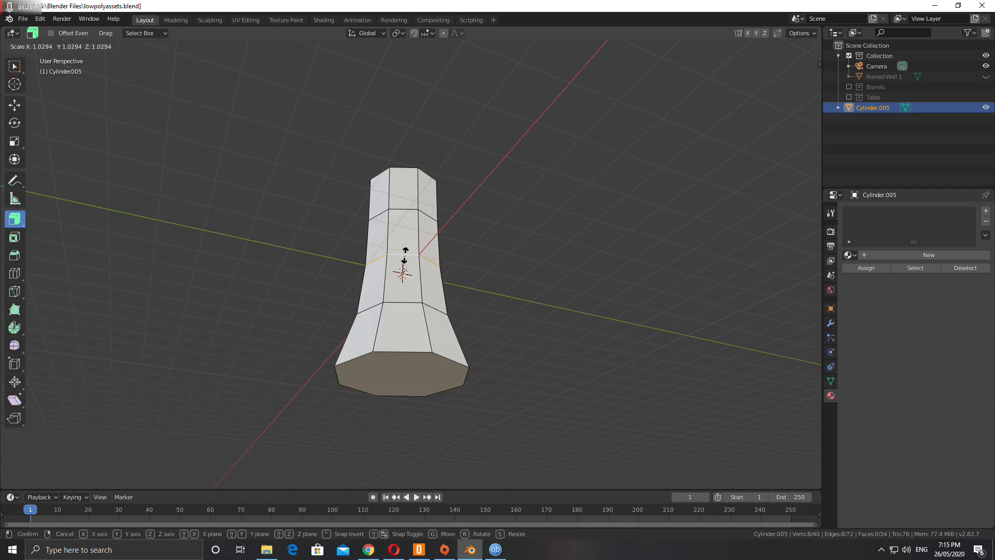
click(404, 232)
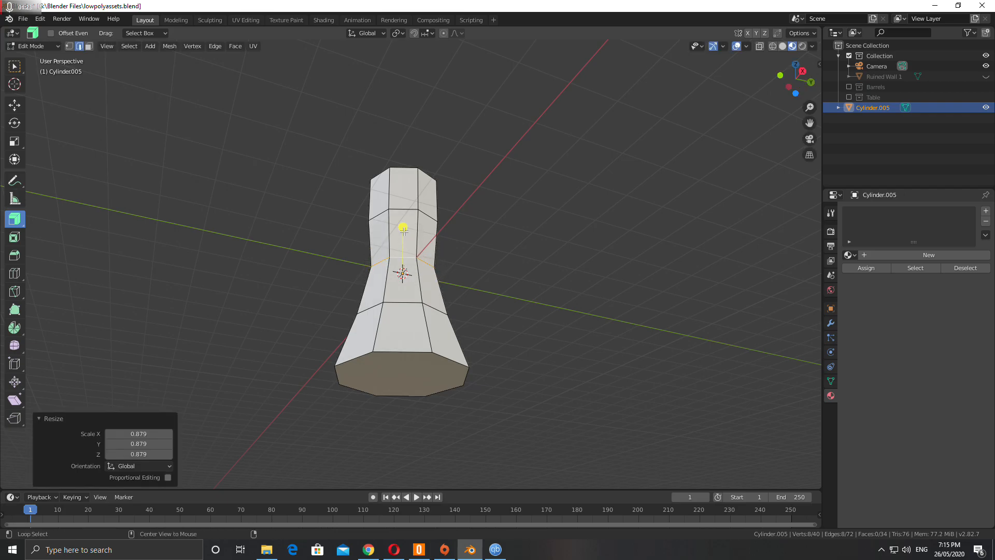
key(s)
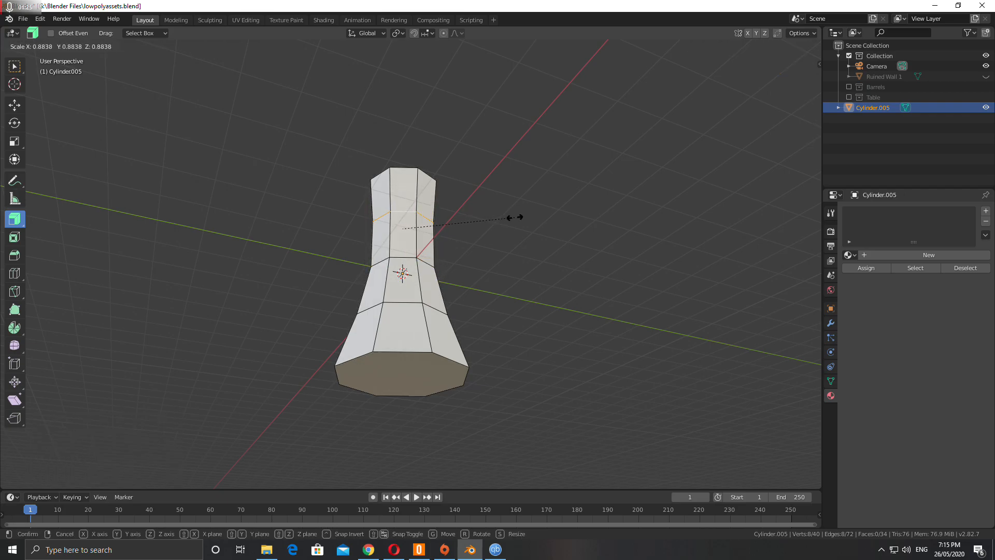
click(472, 181)
Step: Select the trunk's top face, extrude it in place and scale it outward by about 3.67 as the foliage base
middle_drag(471, 180, 378, 288)
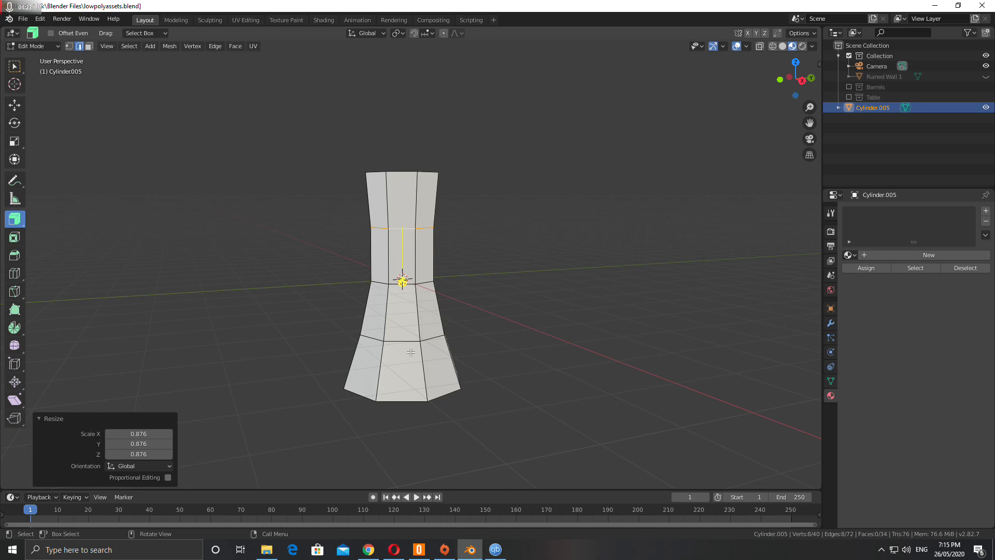
shift+middle_drag(379, 224, 377, 284)
scroll(377, 281, up, 1)
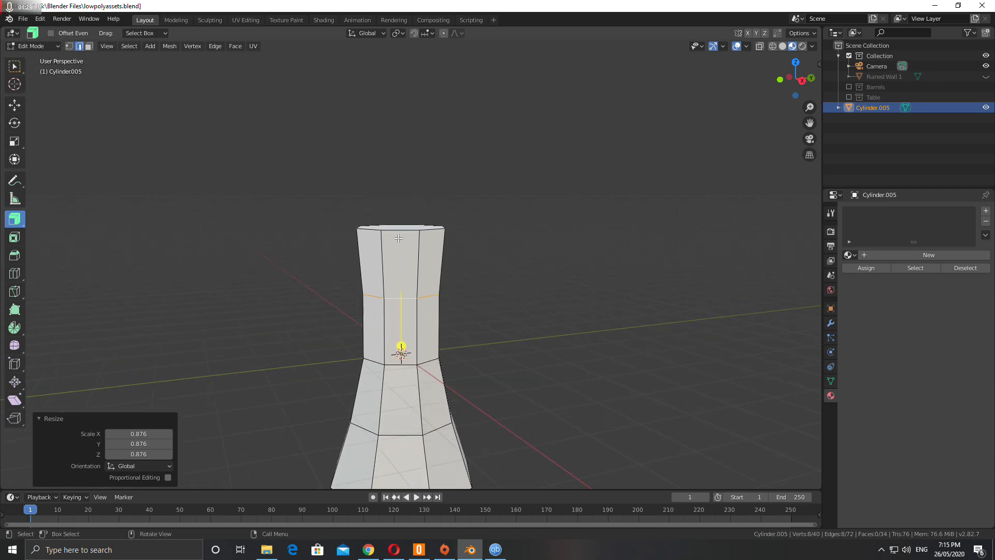
click(88, 48)
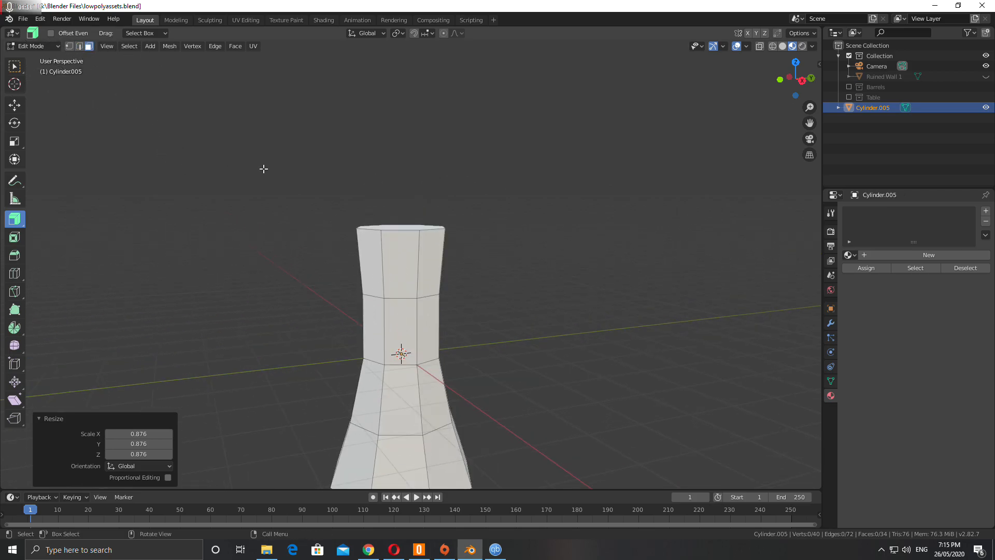
middle_drag(263, 169, 266, 208)
click(394, 244)
scroll(357, 323, down, 3)
middle_drag(477, 268, 452, 269)
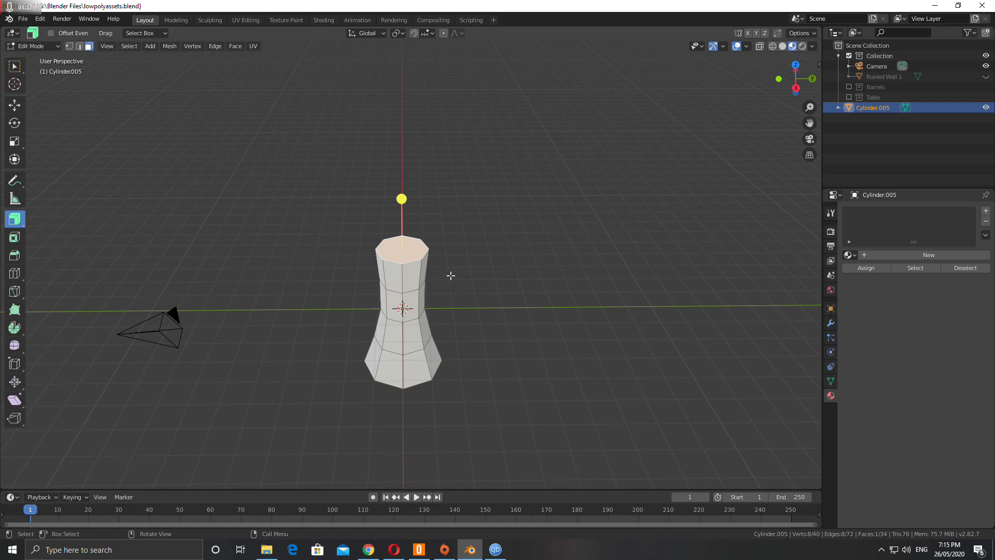
middle_drag(449, 281, 479, 292)
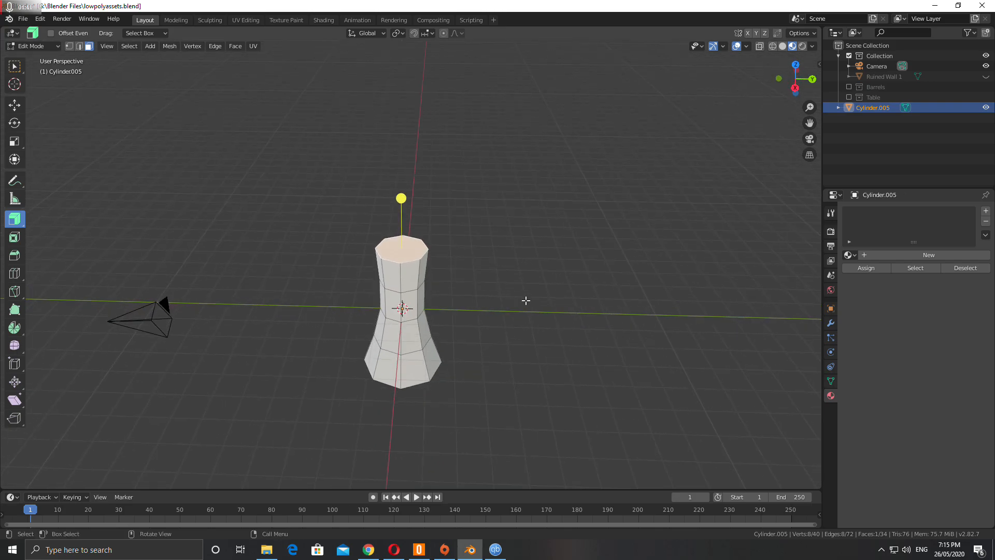
key(s)
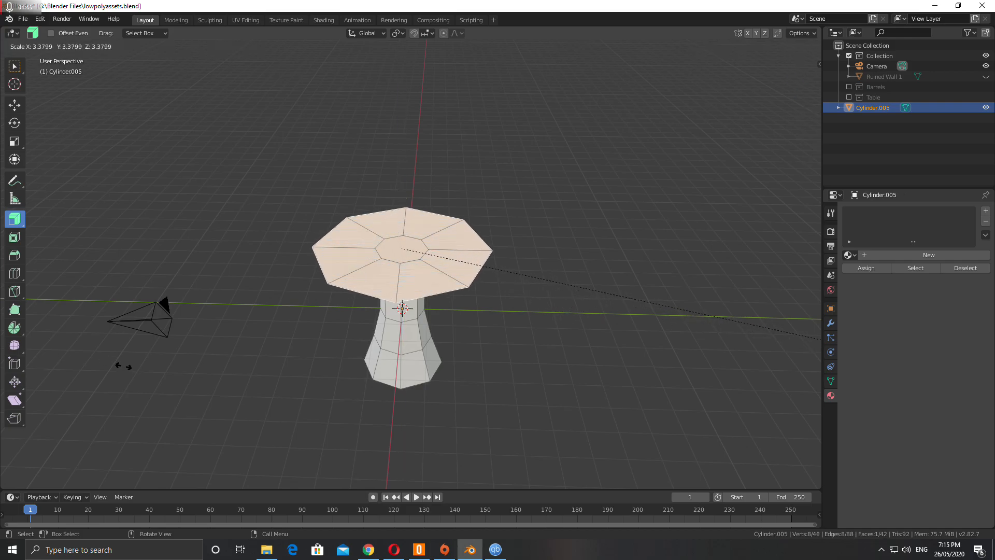
click(171, 361)
Step: Extrude the wide foliage face up about 2.24 m and scale its top down to about 0.535 to taper the first tier
middle_drag(499, 379, 521, 375)
key(e)
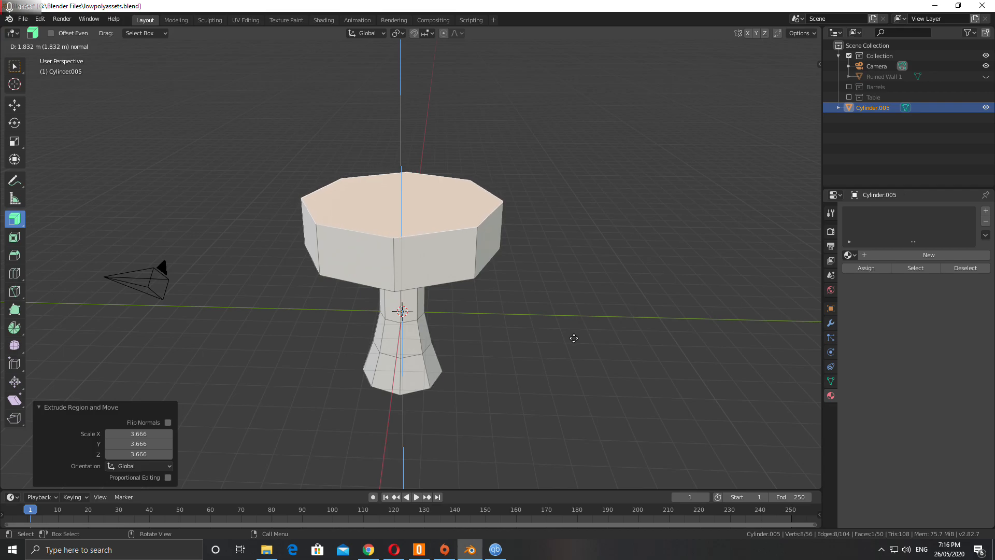
click(573, 327)
mouse_move(573, 329)
middle_down()
mouse_move(500, 342)
mouse_move(499, 351)
mouse_move(589, 325)
middle_up()
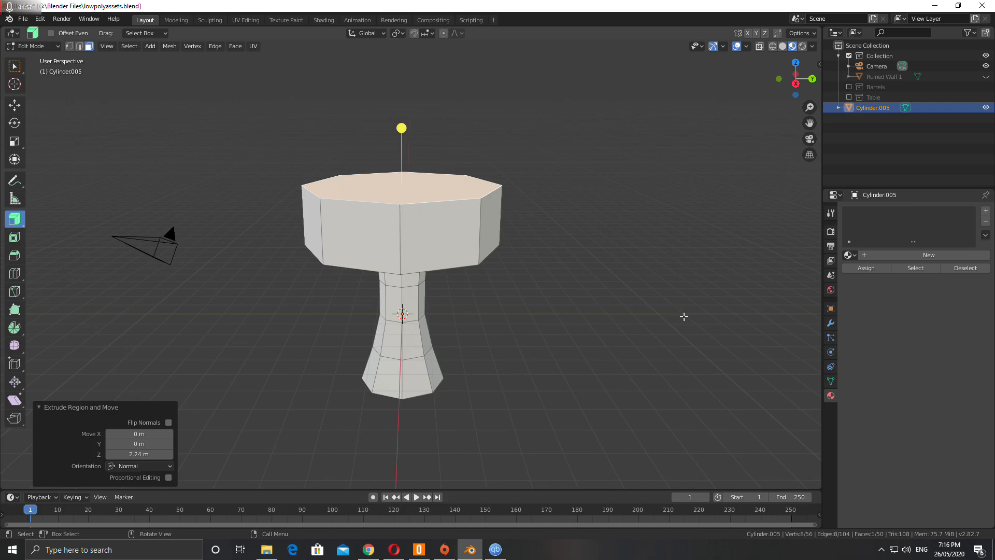
key(s)
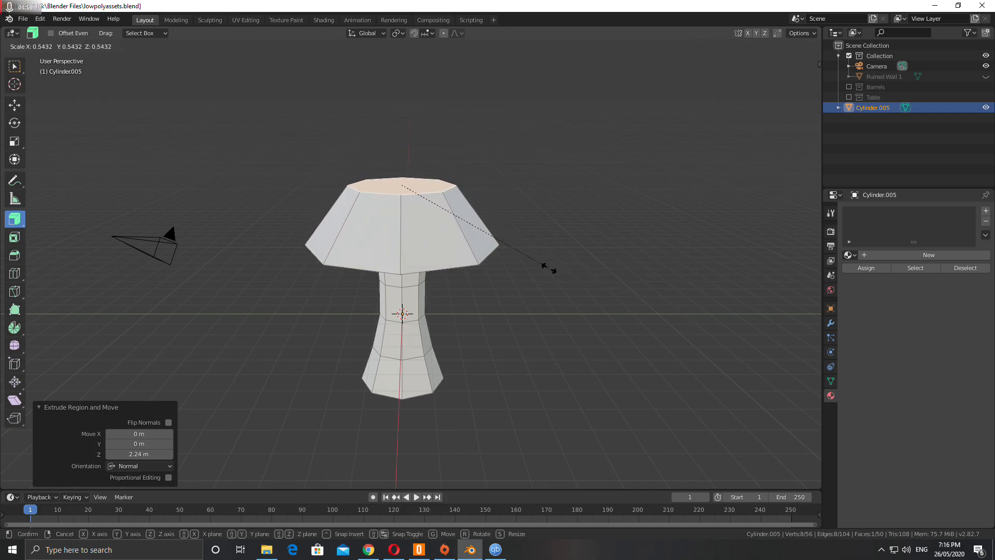
click(544, 283)
Step: Extrude the first tier's top face in place and scale it outward to form the second tier's base
middle_drag(533, 317, 504, 310)
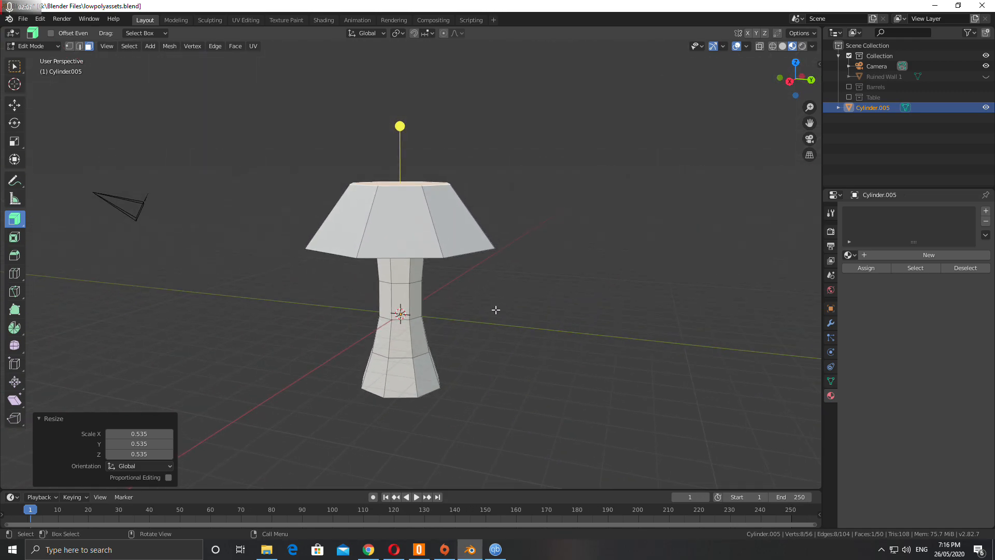
middle_drag(445, 326, 470, 311)
key(e)
key(s)
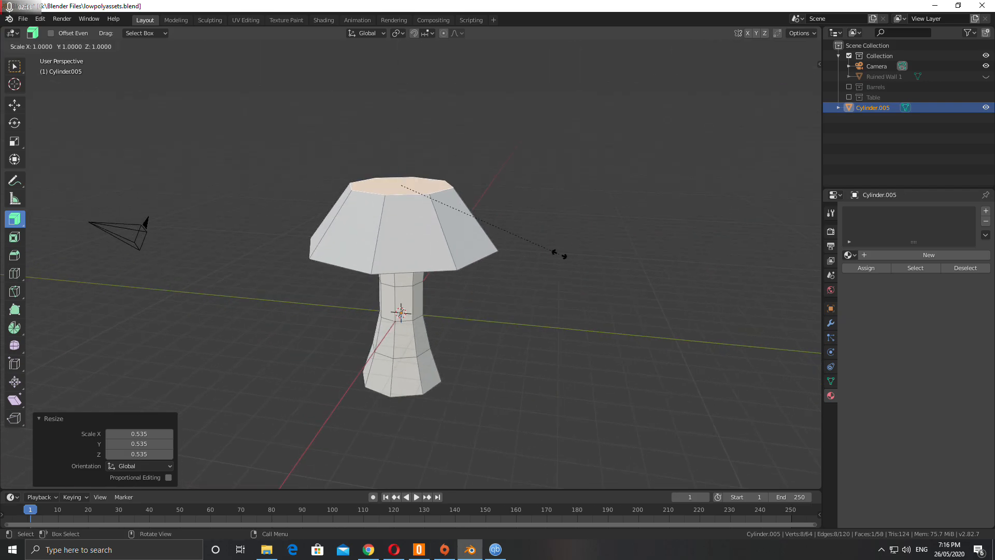
click(671, 271)
Step: Extrude the second tier's base up about 1.82 m and scale the top face inward to taper the tier
key(e)
click(686, 228)
key(s)
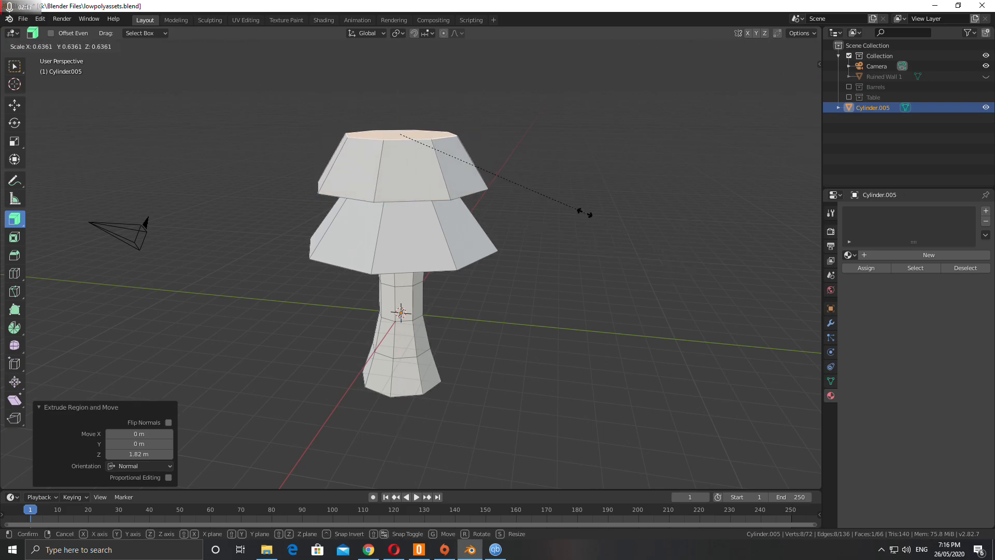
click(571, 209)
Step: Extrude the second tier's top face in place and scale it outward by about 1.475 as the third tier's base
key(e)
key(s)
click(659, 231)
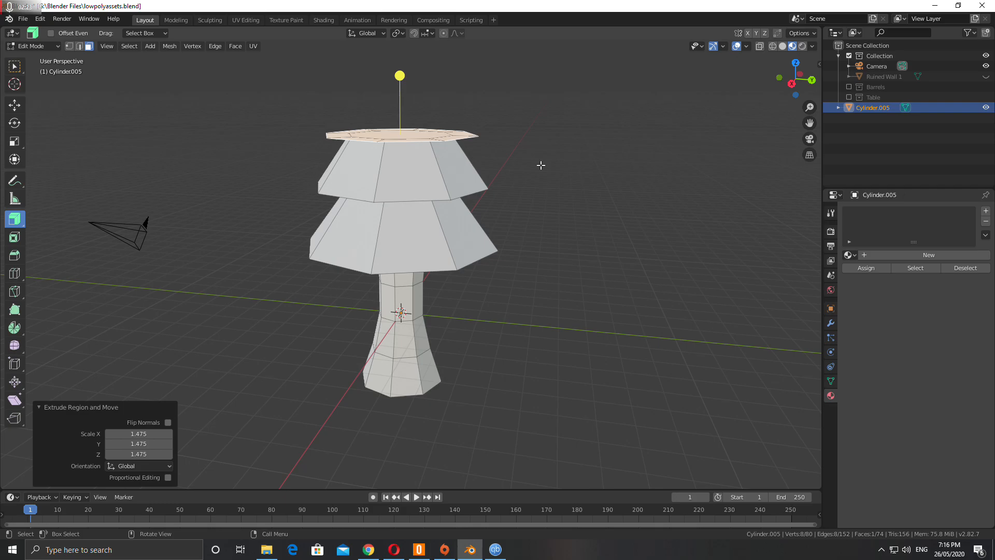
Step: Extrude the third tier's base up about 1.8 m and scale its top face down to about 0.496
key(e)
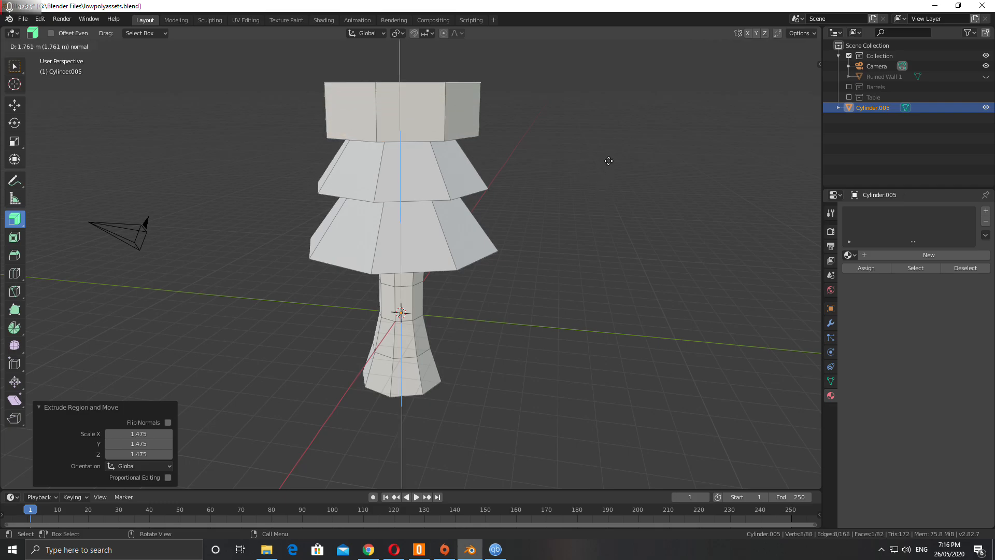
click(608, 160)
key(s)
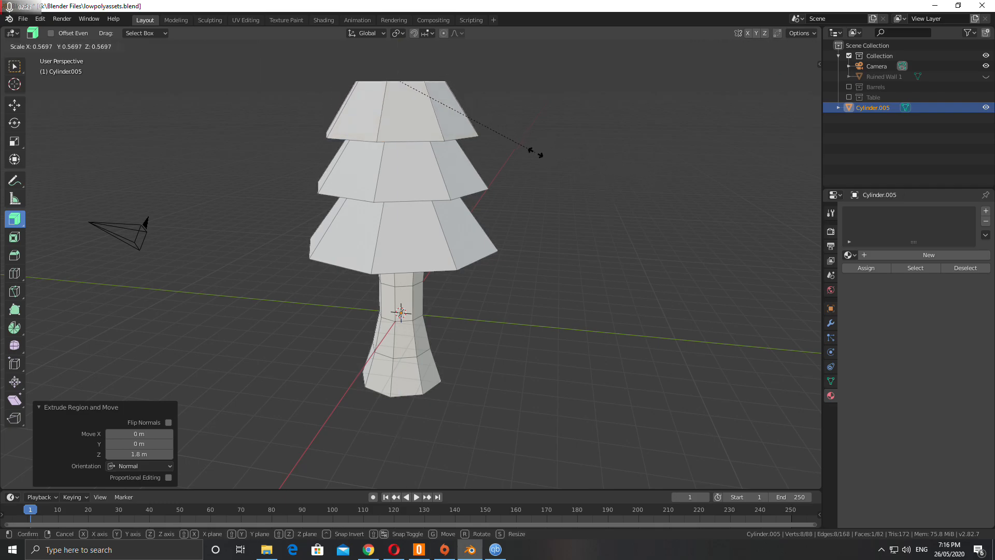
click(462, 143)
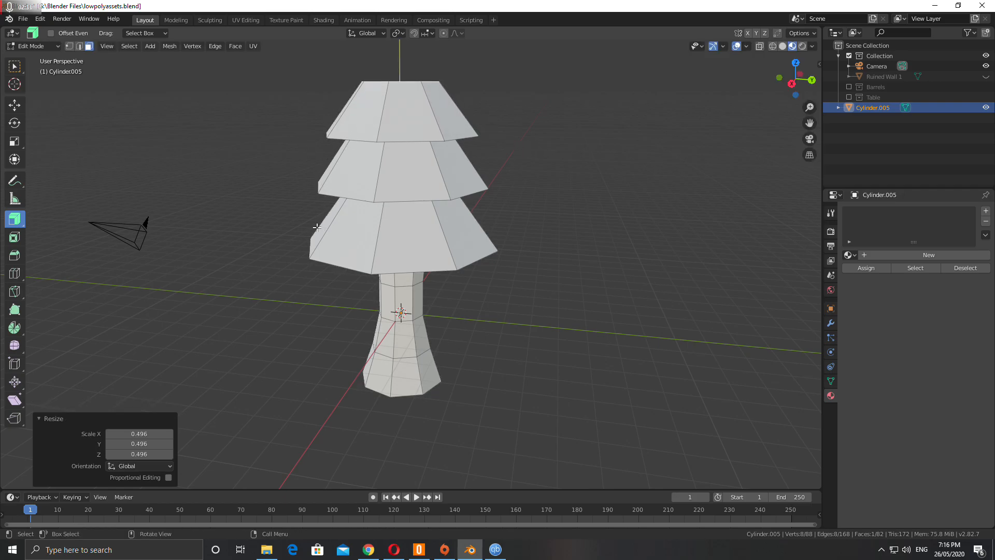
Step: Extrude the third tier's top face in place and scale it outward by about 1.59 as the fourth tier's base
shift+middle_drag(402, 138, 402, 209)
key(e)
right_click(493, 200)
key(s)
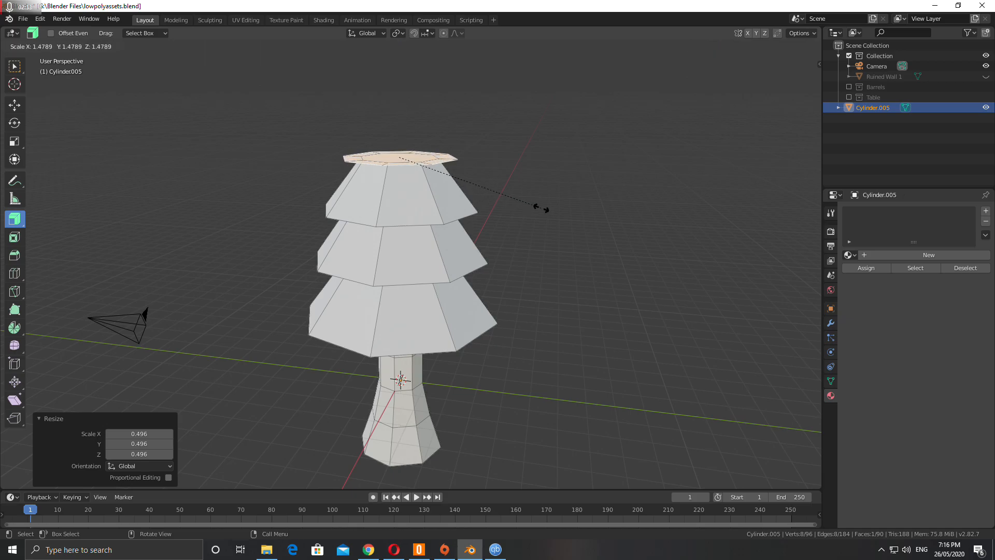
click(557, 212)
Step: Extrude the fourth tier's base up about 1.46 m and scale its top face down to about 0.504
key(e)
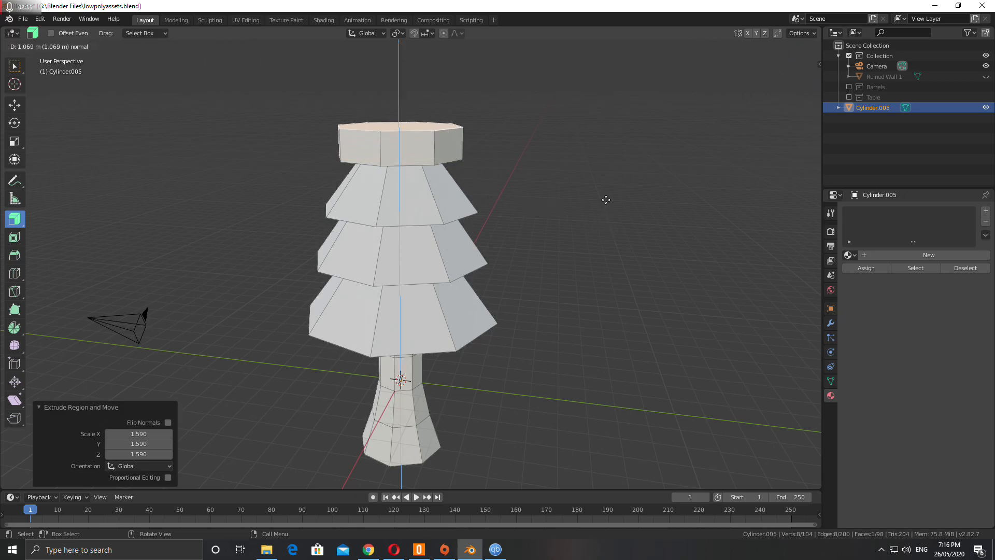
click(605, 187)
key(s)
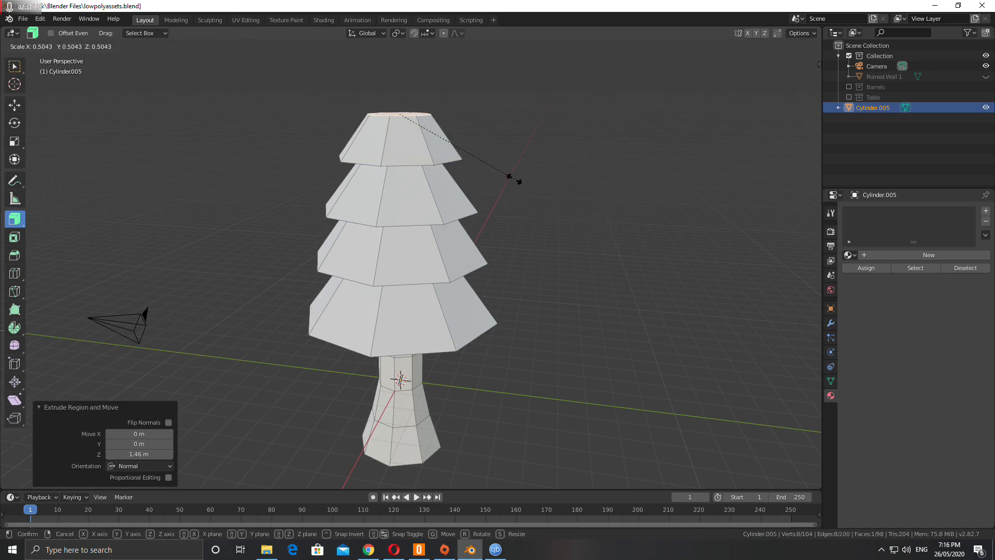
click(514, 178)
Step: Build the fifth tier from a base flared by about 1.48, extruded up about 1.71 m and scaled nearly to a point at its top
key(s)
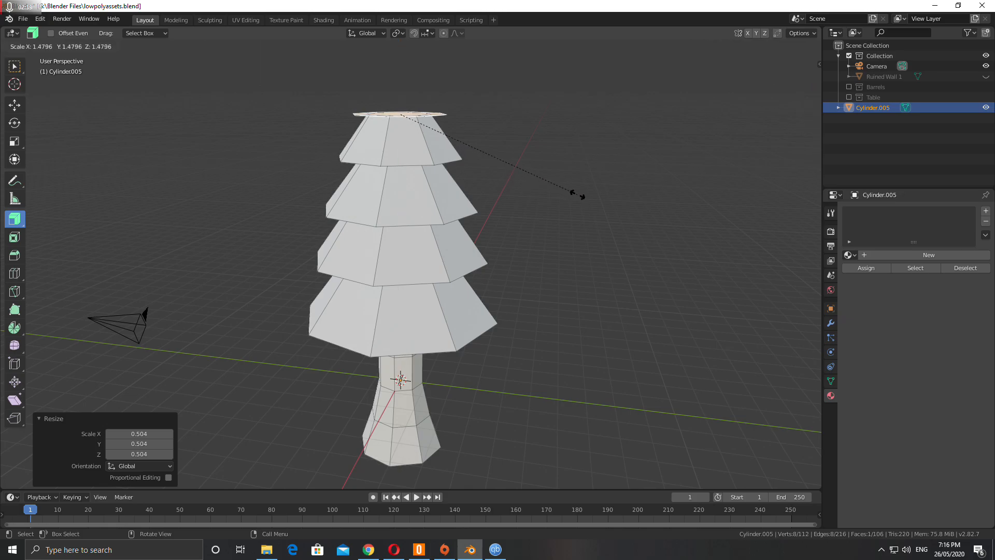
click(578, 195)
key(e)
click(581, 143)
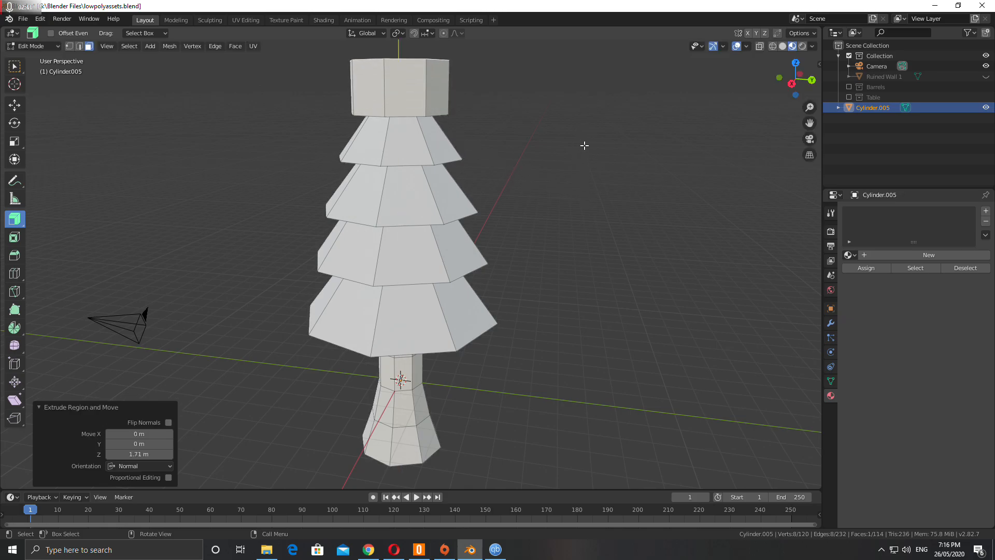
key(s)
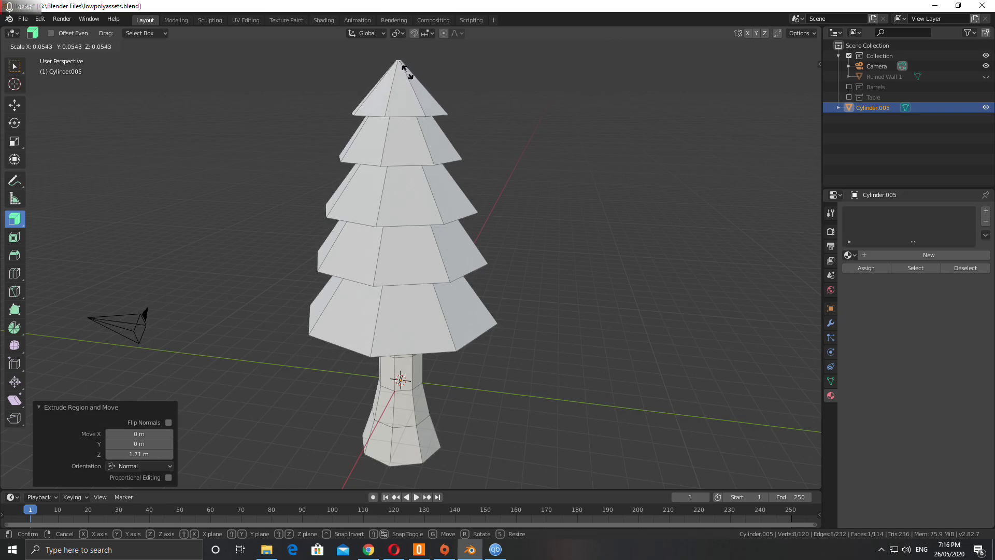
click(413, 85)
middle_drag(530, 244, 473, 289)
key(Tab)
middle_drag(300, 252, 440, 327)
key(Tab)
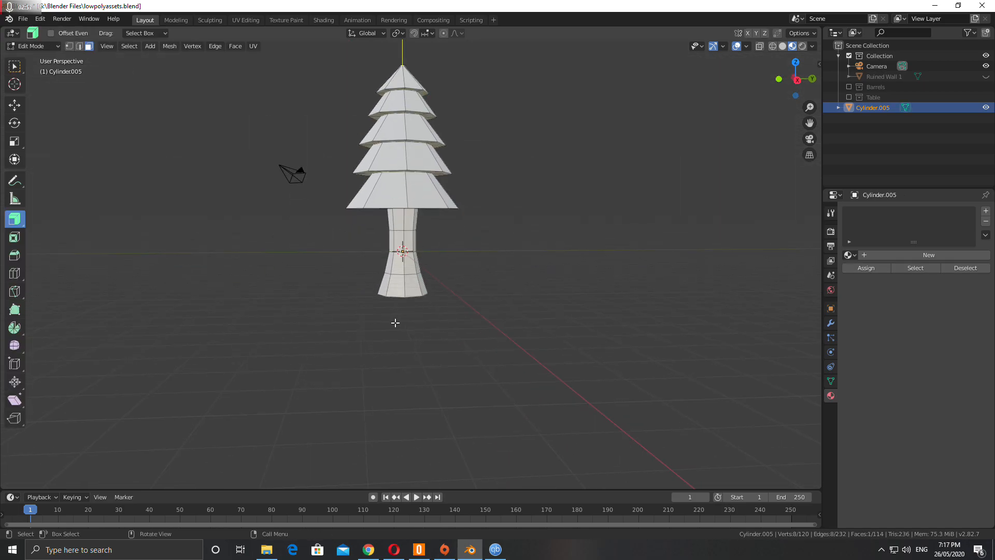
Step: Select the trunk's two lowest face rings and move them down the Z axis about 3 m to lengthen the trunk
middle_drag(372, 310, 456, 288)
alt+click(424, 264)
scroll(460, 325, up, 4)
alt+click(443, 302)
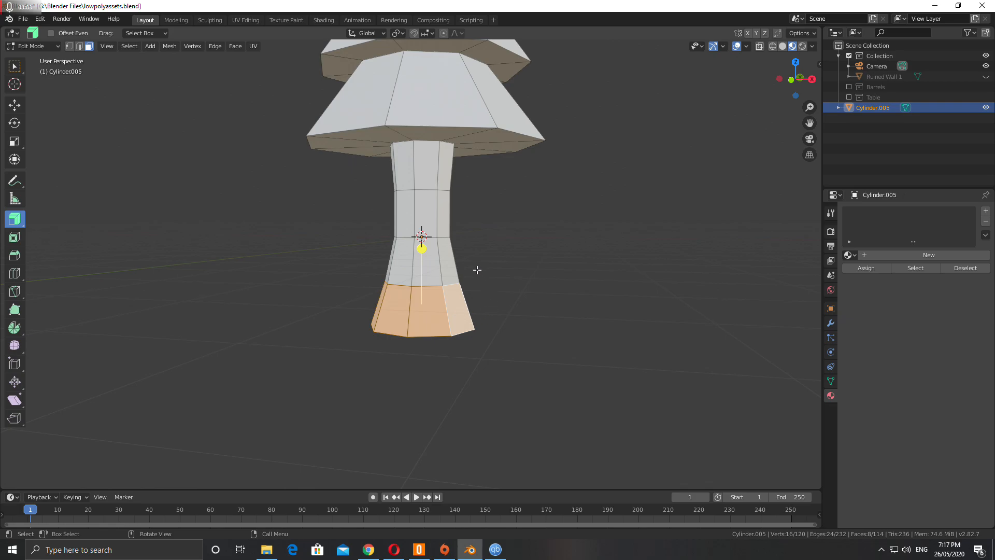
mouse_move(450, 302)
middle_down()
mouse_move(273, 311)
mouse_move(468, 312)
middle_up()
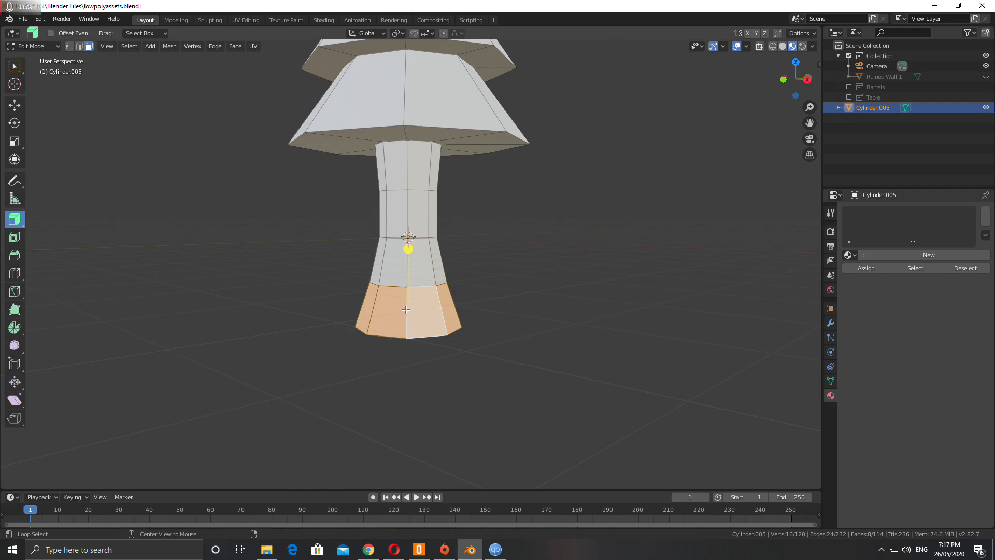
alt+click(390, 286)
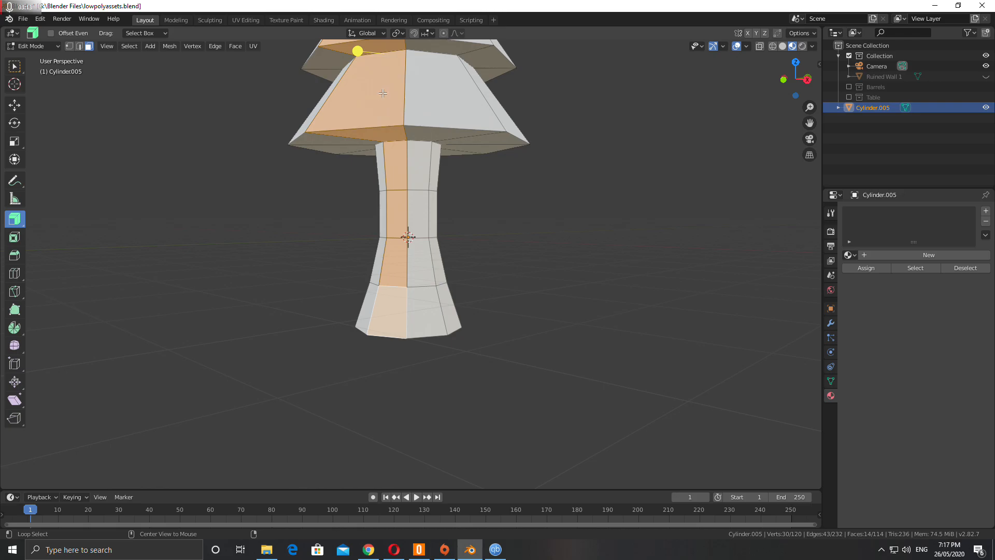
alt+click(408, 249)
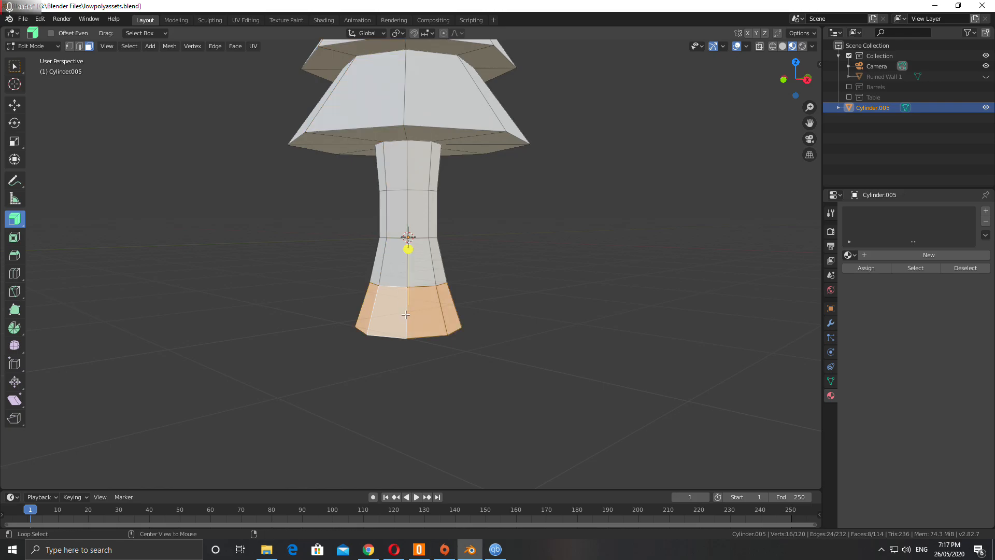
alt+shift+click(402, 276)
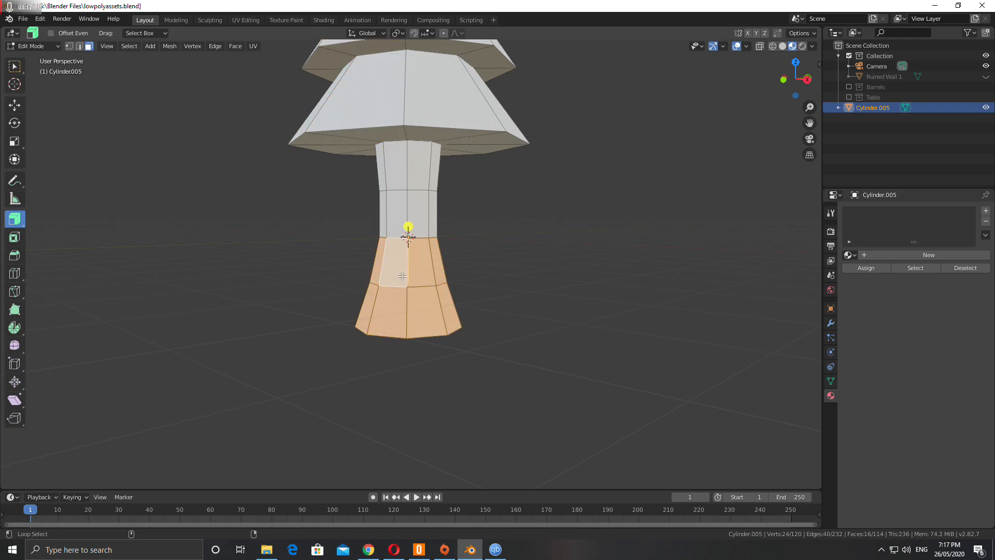
scroll(438, 303, down, 4)
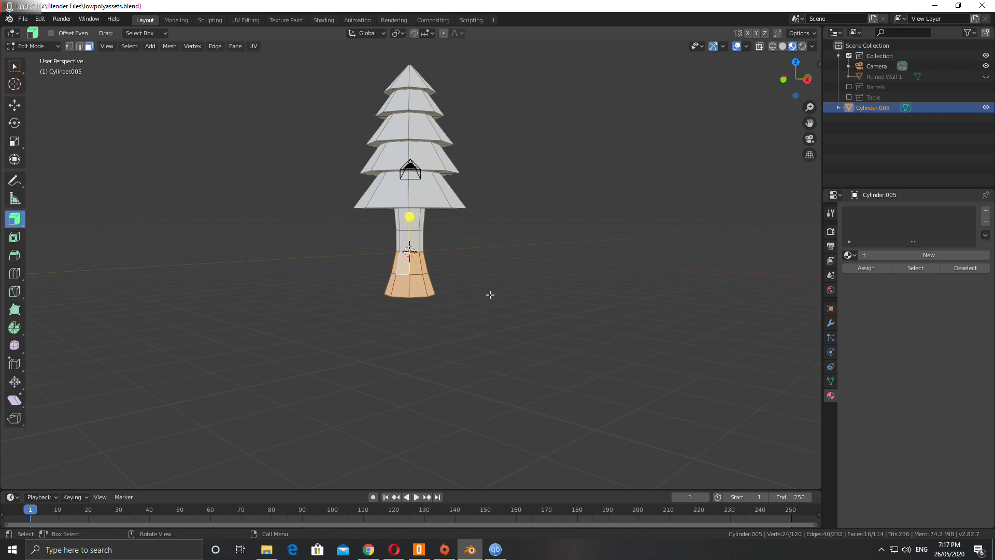
key(g)
key(z)
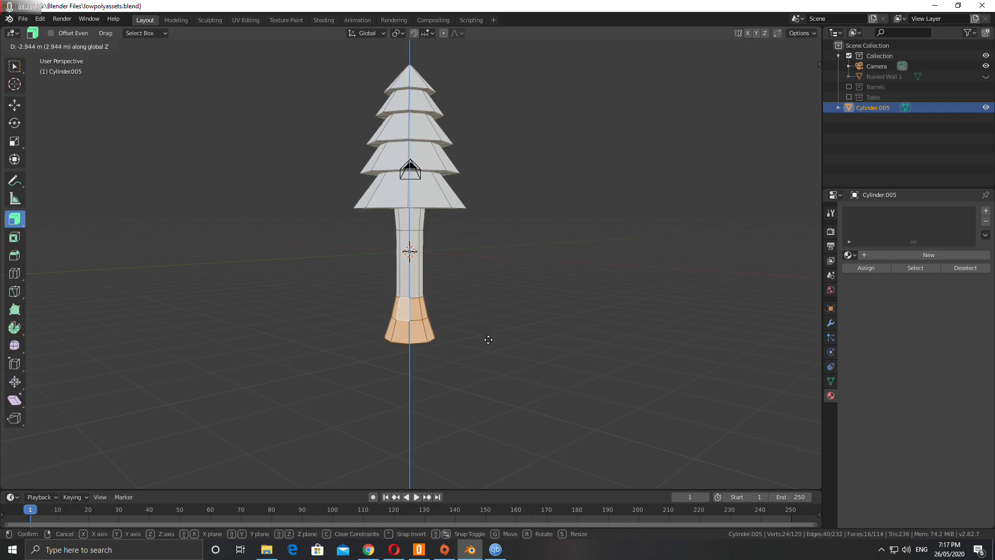
click(488, 347)
Step: Select the trunk's bottom face and scale it down to about 0.722 to narrow the base
middle_drag(473, 367, 472, 324)
click(412, 338)
key(s)
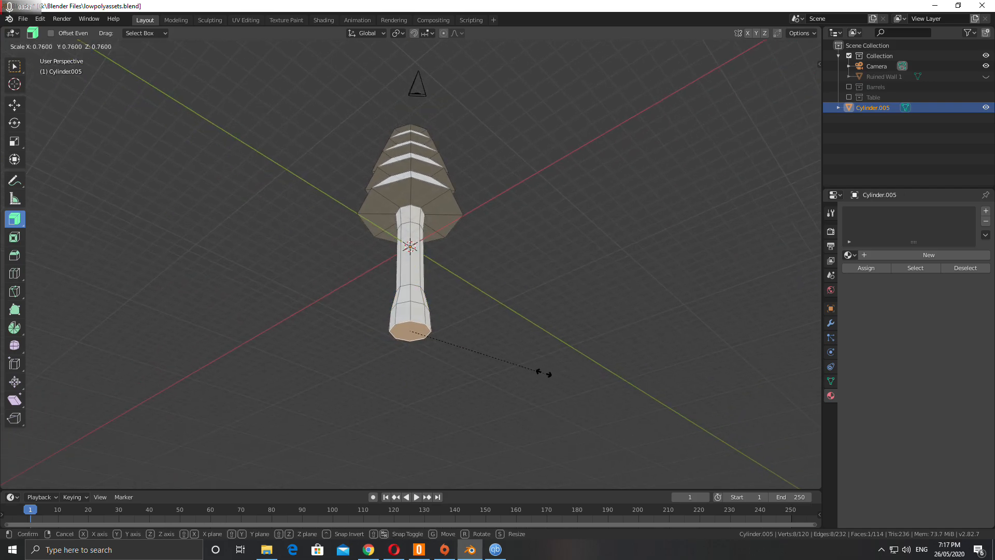
click(528, 369)
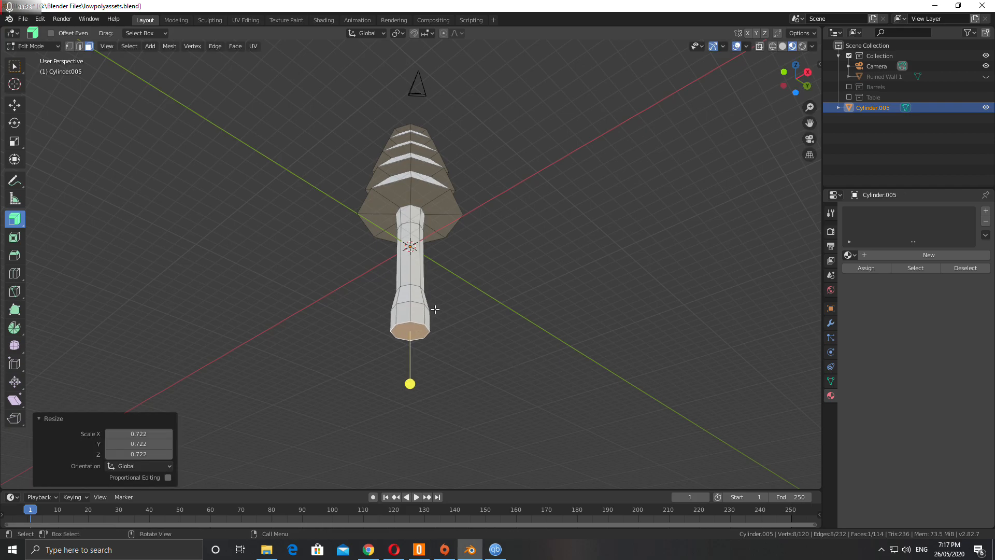
Step: Select the trunk's lowest face ring and scale it down to about 0.792
middle_drag(434, 310, 415, 317)
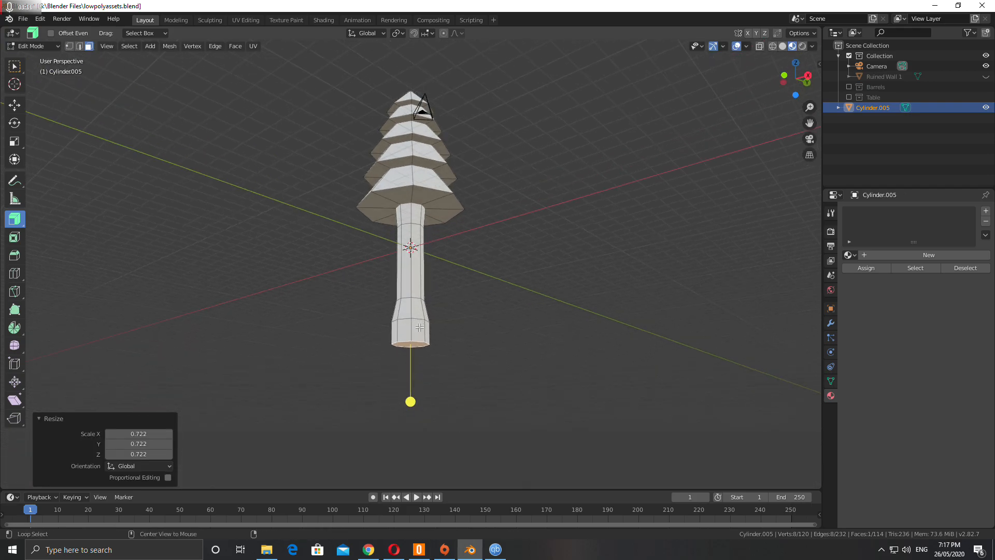
alt+click(420, 327)
key(s)
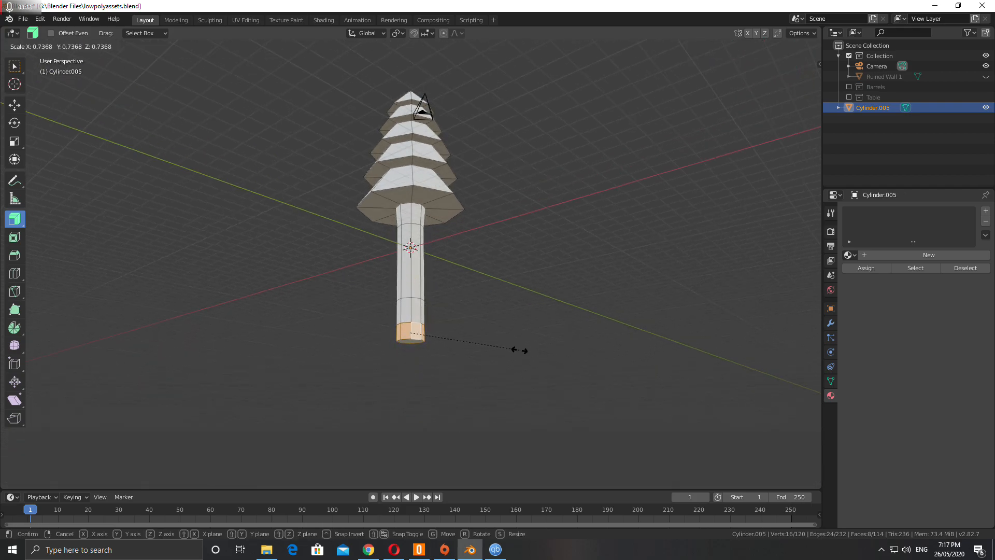
click(528, 350)
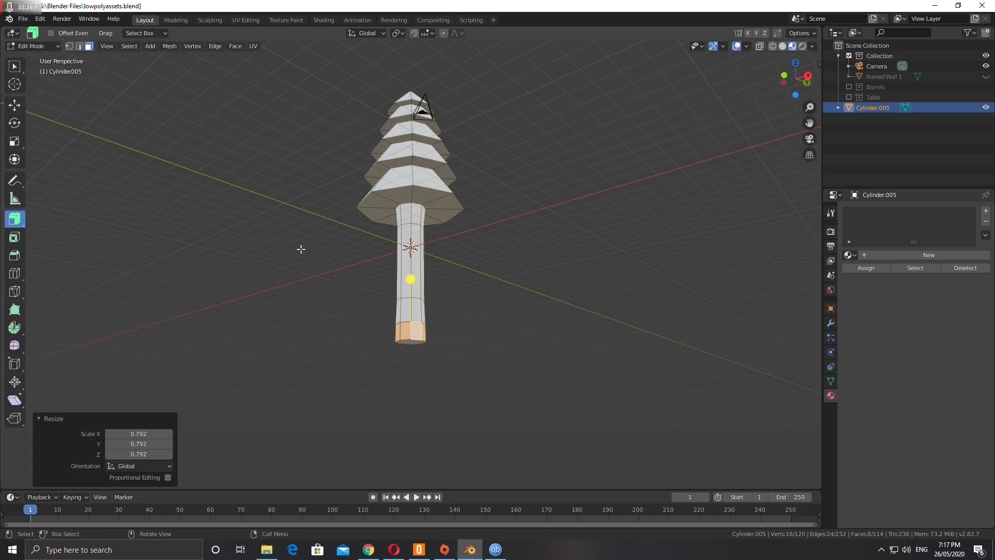
Step: Select the trunk's bottom face and scale it slightly outward to give the base a small flare
click(409, 342)
key(s)
click(465, 345)
Step: Return to Object Mode and inspect the tree's proportions from several angles and distances
middle_drag(434, 314, 473, 346)
key(Tab)
middle_drag(297, 313, 362, 316)
scroll(302, 289, down, 3)
scroll(362, 315, up, 3)
scroll(378, 284, down, 1)
mouse_move(536, 349)
middle_down()
mouse_move(449, 333)
mouse_move(535, 335)
middle_up()
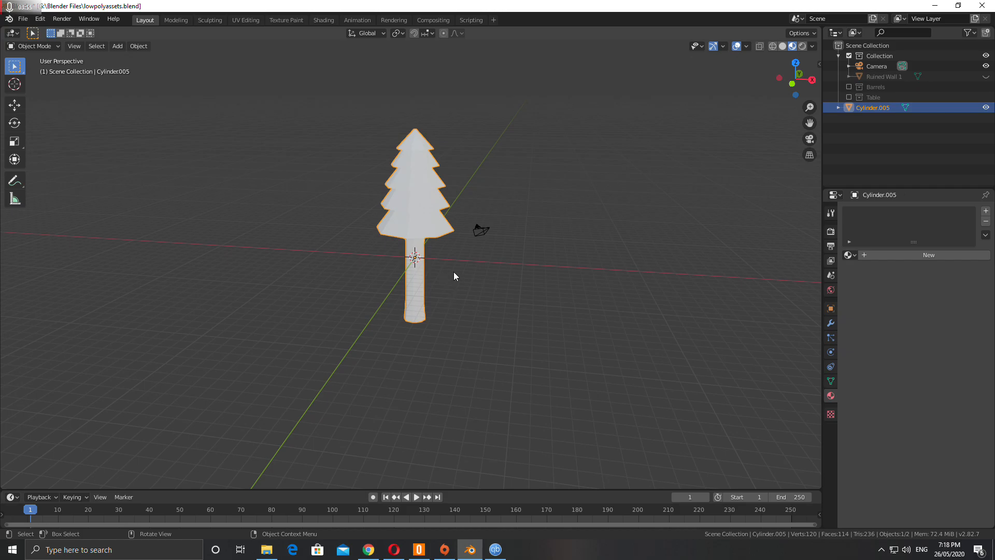
middle_drag(452, 243, 444, 268)
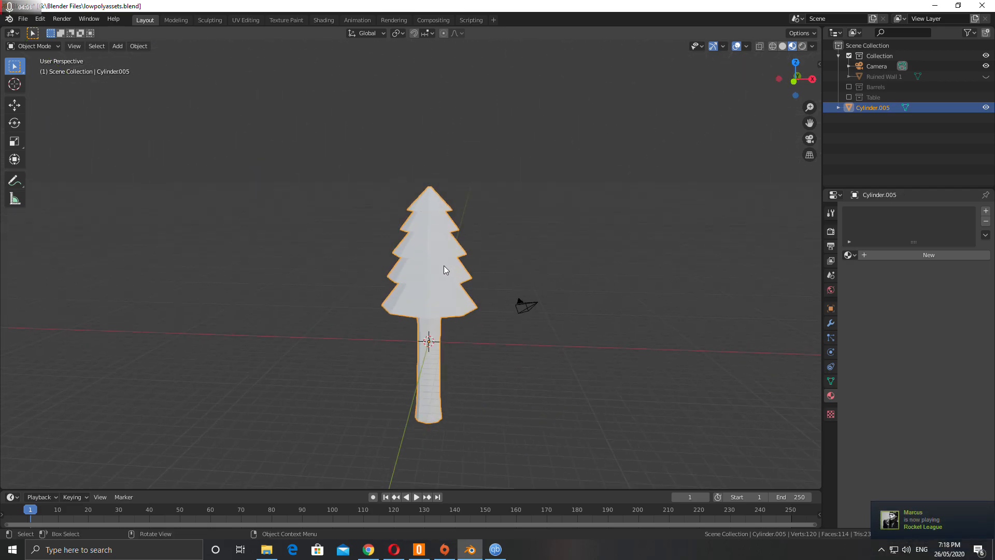
middle_drag(451, 274, 414, 293)
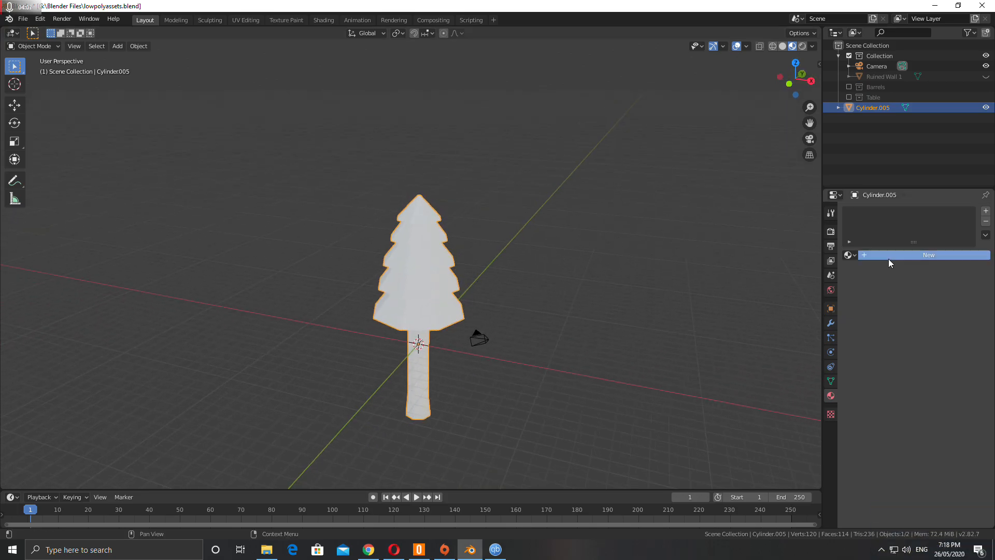
Step: Create a new material on the tree and name it GreenLeaves
click(887, 256)
double_click(863, 213)
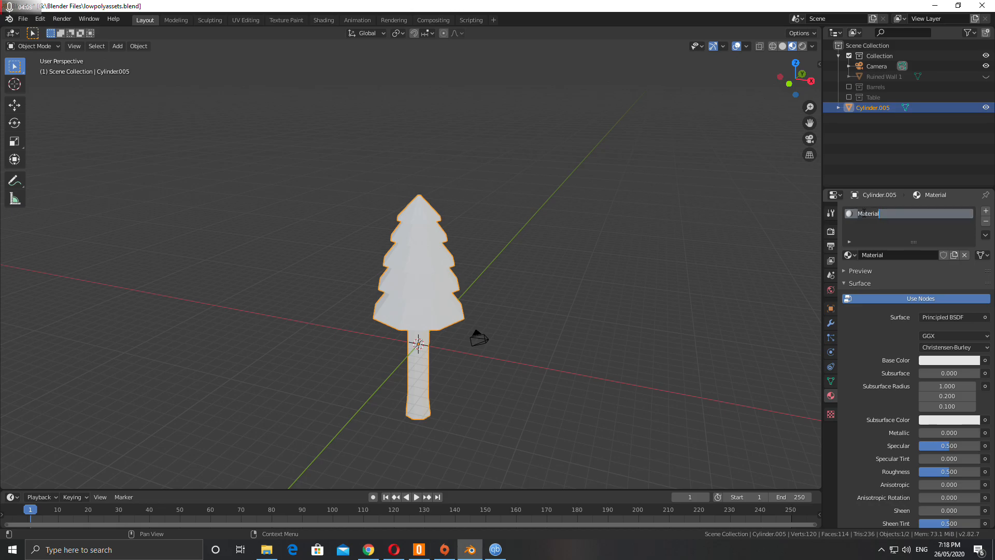
text(GreenLeaves)
key(Return)
Step: Set the GreenLeaves base color to a slightly darkened light green
click(925, 359)
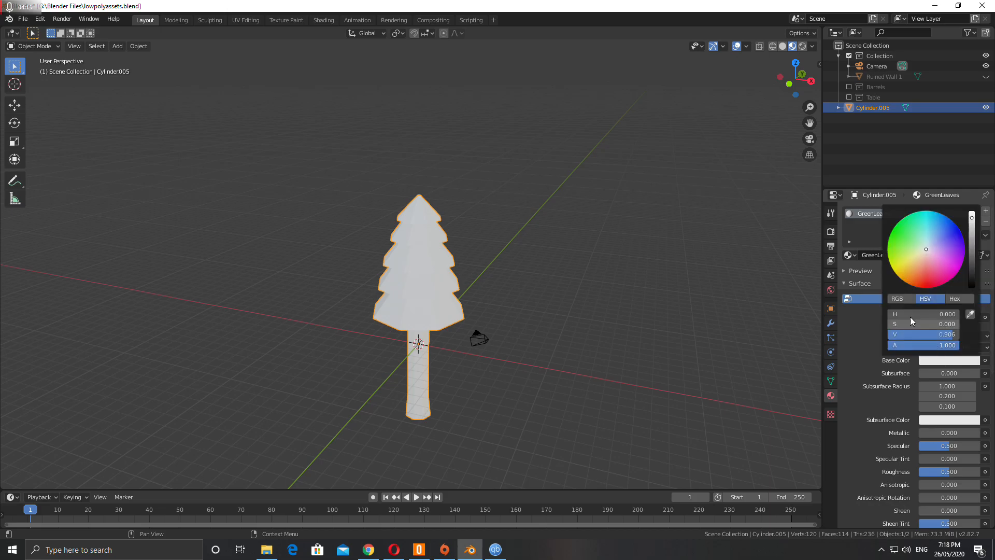
drag(915, 232, 910, 243)
drag(971, 218, 971, 228)
middle_drag(447, 345, 463, 314)
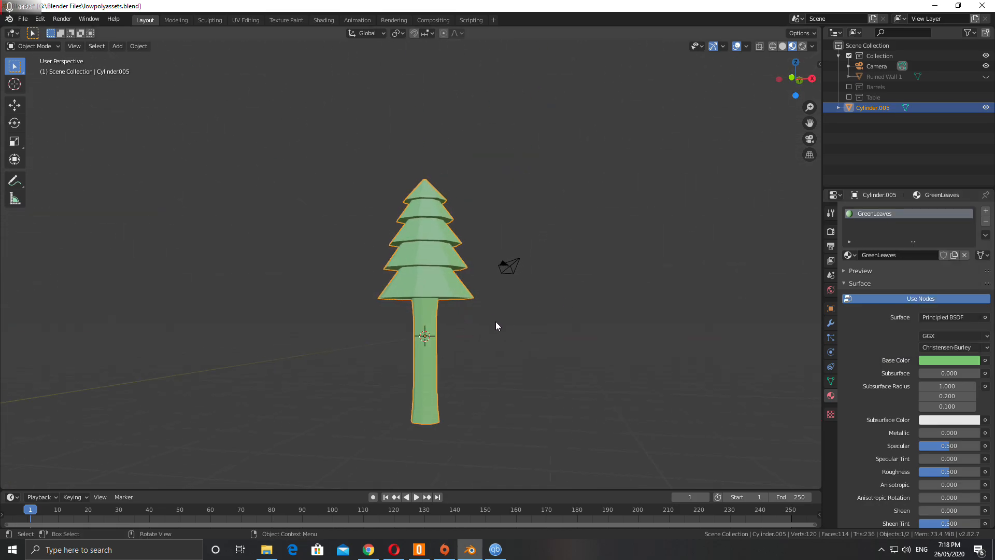
Step: Add a second material slot with a new material named TreeTrunk
click(986, 211)
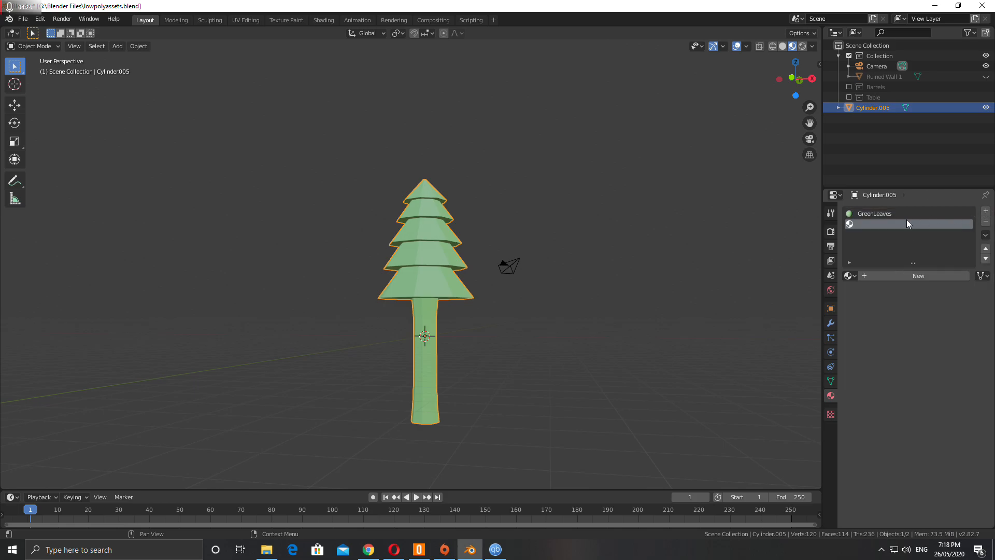
click(882, 275)
double_click(866, 226)
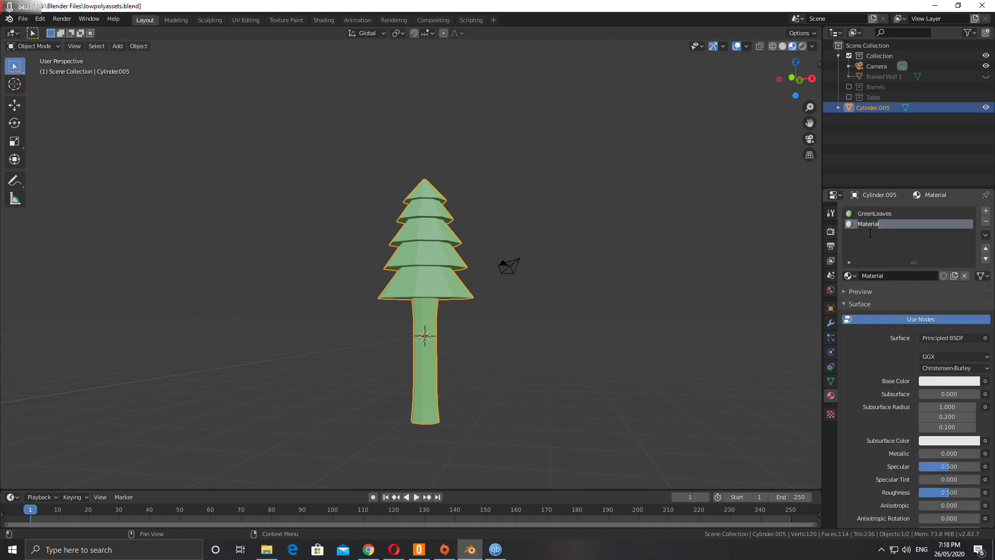
text(TreeTrunk)
key(Return)
Step: Set the TreeTrunk base color to an orange hue darkened to a light brown
click(935, 382)
drag(916, 281, 909, 290)
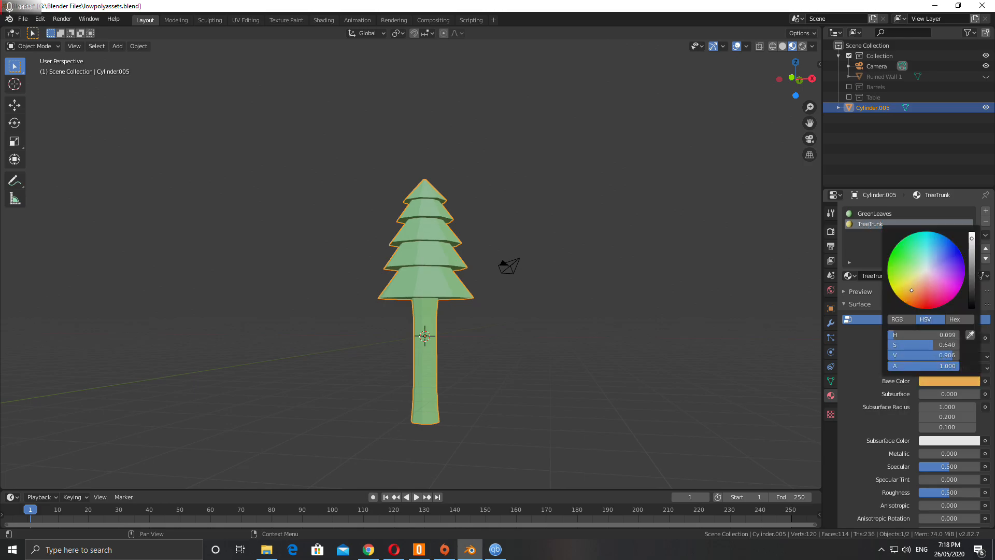
click(972, 254)
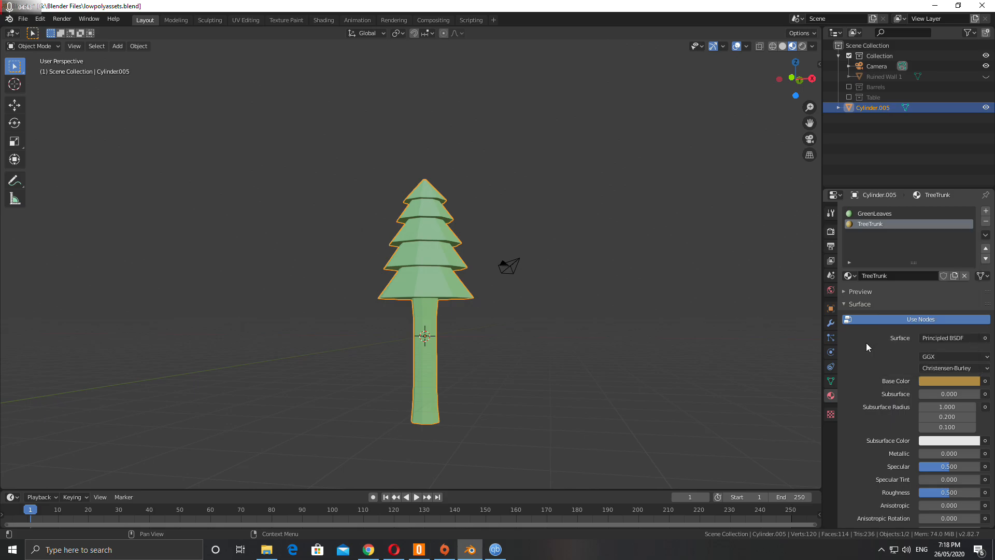
Step: Open the tree in Edit Mode with the whole trunk in view
scroll(408, 341, up, 6)
scroll(409, 339, down, 4)
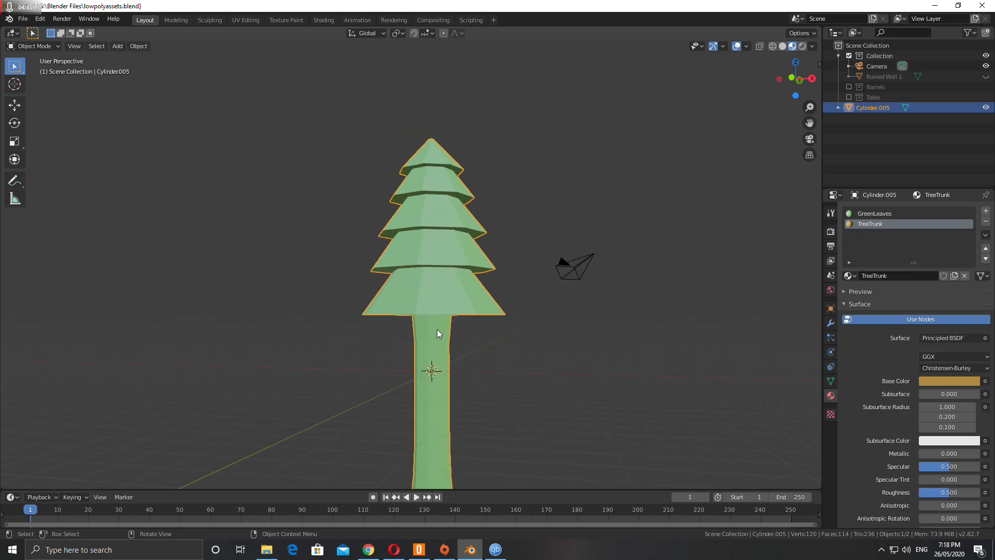
key(Tab)
middle_drag(436, 329, 423, 264)
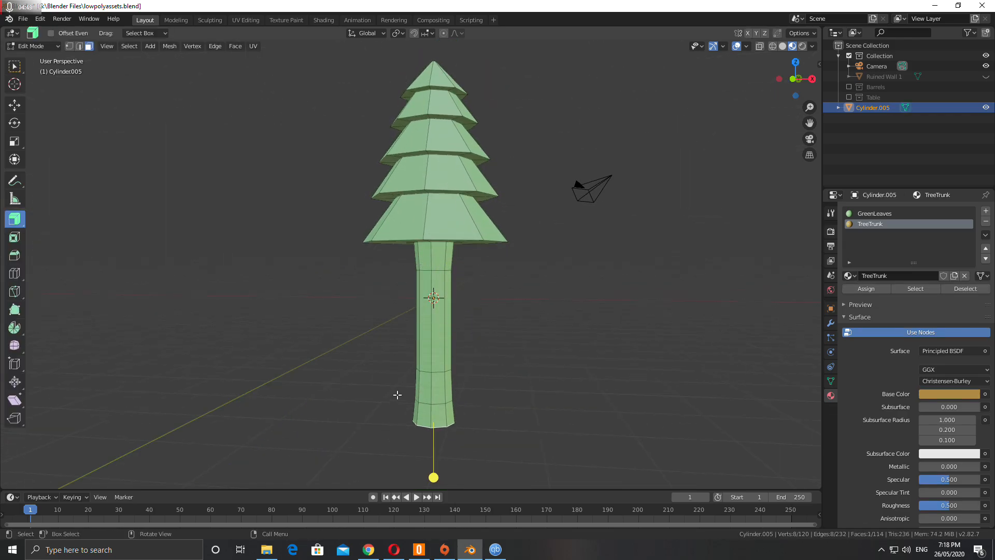
Step: Try to box-select the trunk faces without X-ray, and undo the selection
key(b)
drag(399, 256, 506, 409)
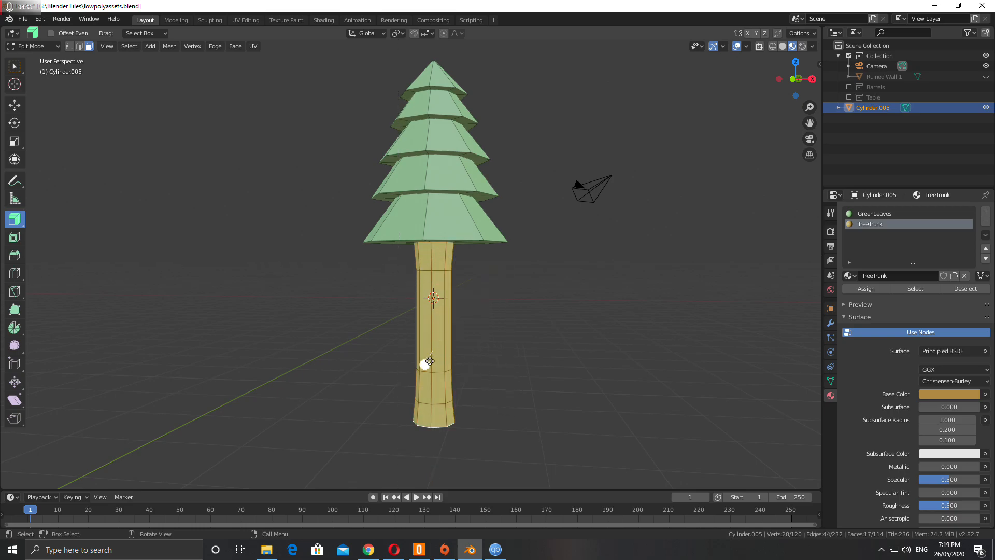
mouse_move(341, 317)
middle_down()
mouse_move(572, 313)
mouse_move(337, 313)
middle_up()
key(ctrl+z)
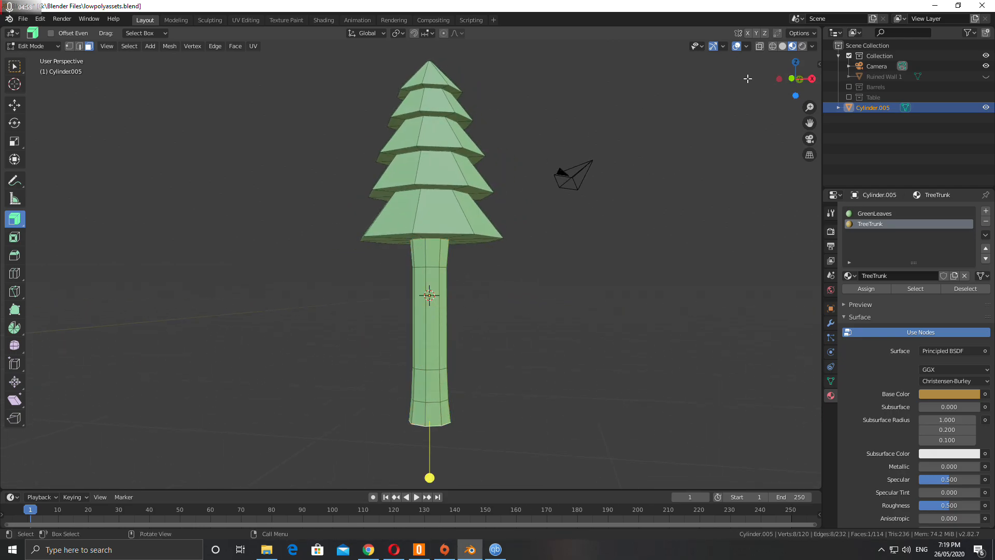
Step: Box-select all of the trunk's faces through the mesh with X-ray enabled, and turn X-ray back off
click(760, 47)
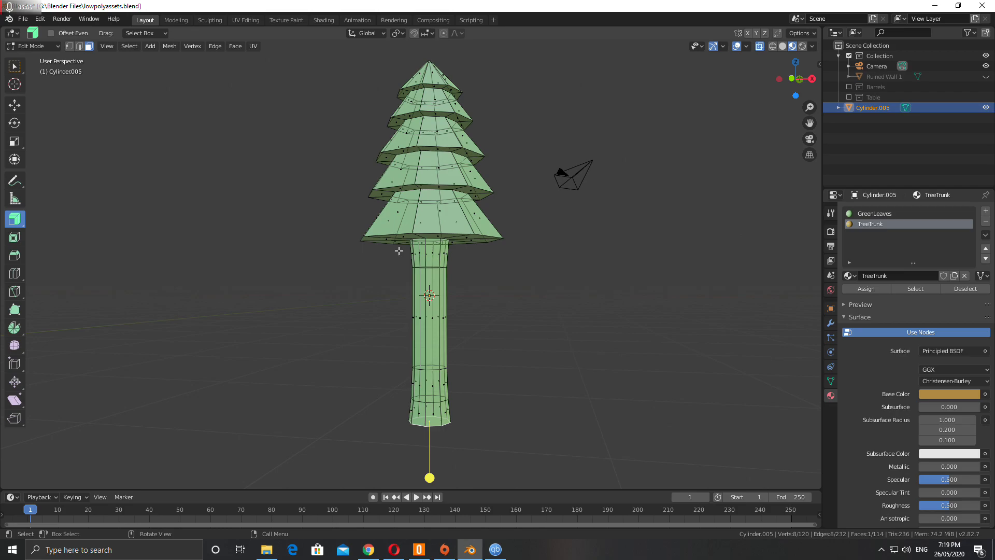
key(b)
drag(398, 250, 482, 422)
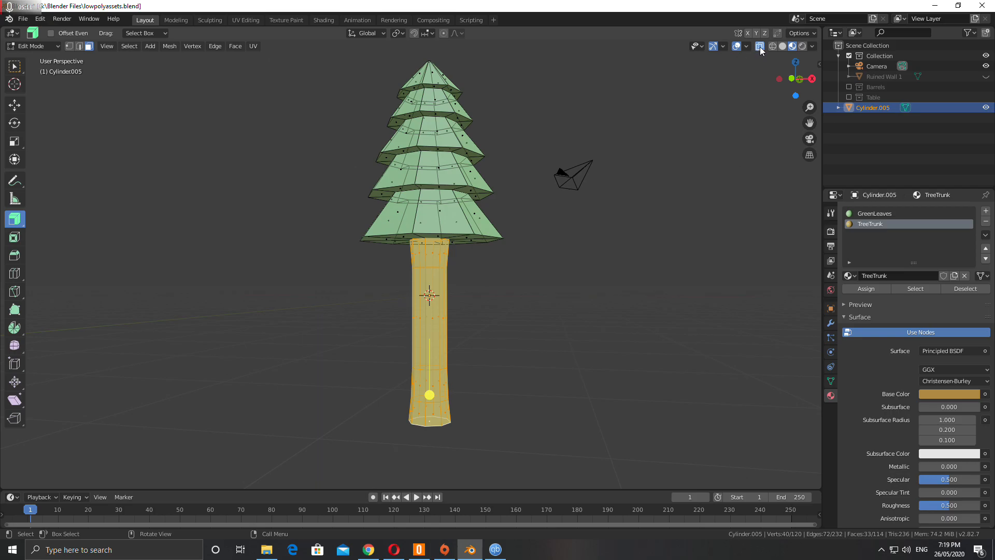
key(alt+z)
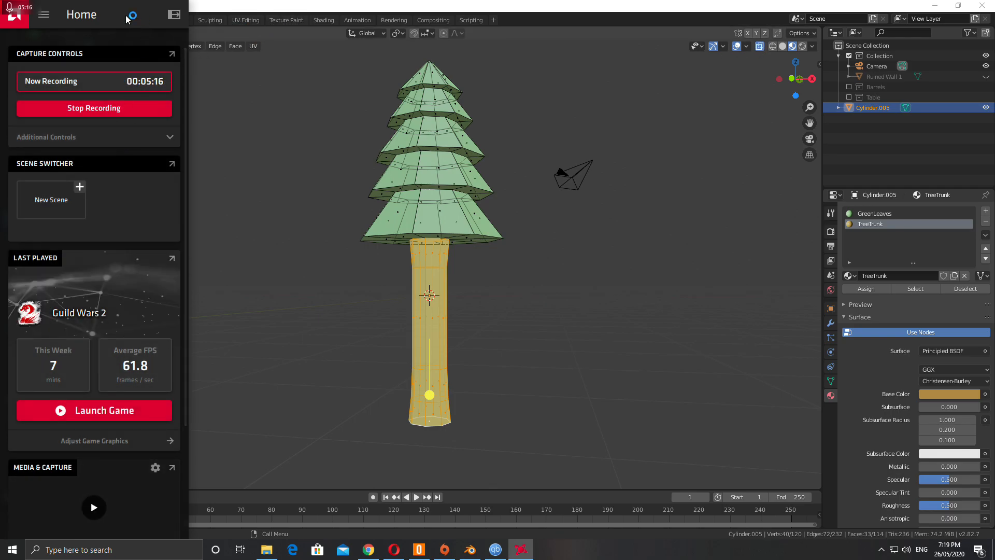
click(272, 13)
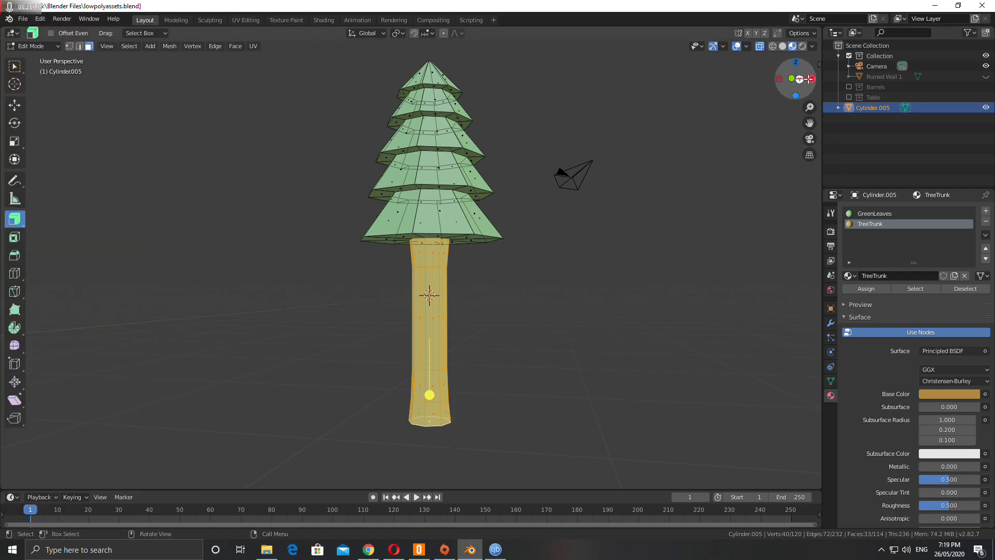
click(759, 46)
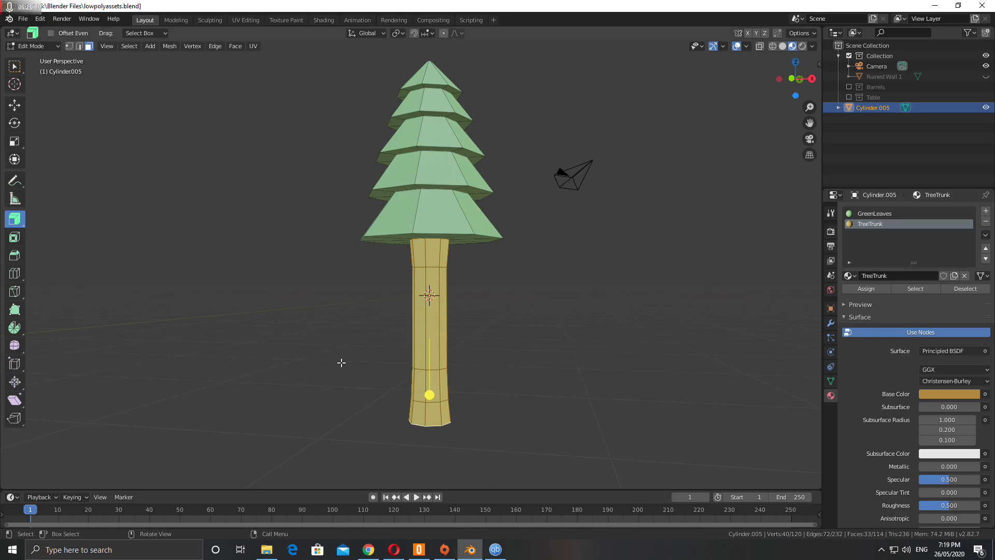
Step: Assign the TreeTrunk material to the selected trunk faces and return to Object Mode to view the tree
click(863, 289)
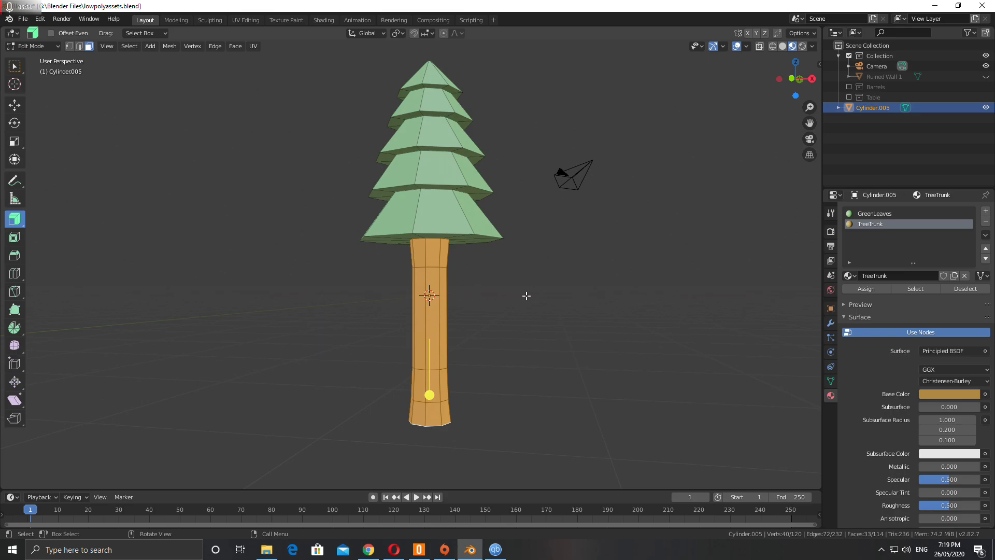
key(Tab)
scroll(593, 302, down, 4)
middle_drag(581, 310, 522, 315)
scroll(521, 316, up, 4)
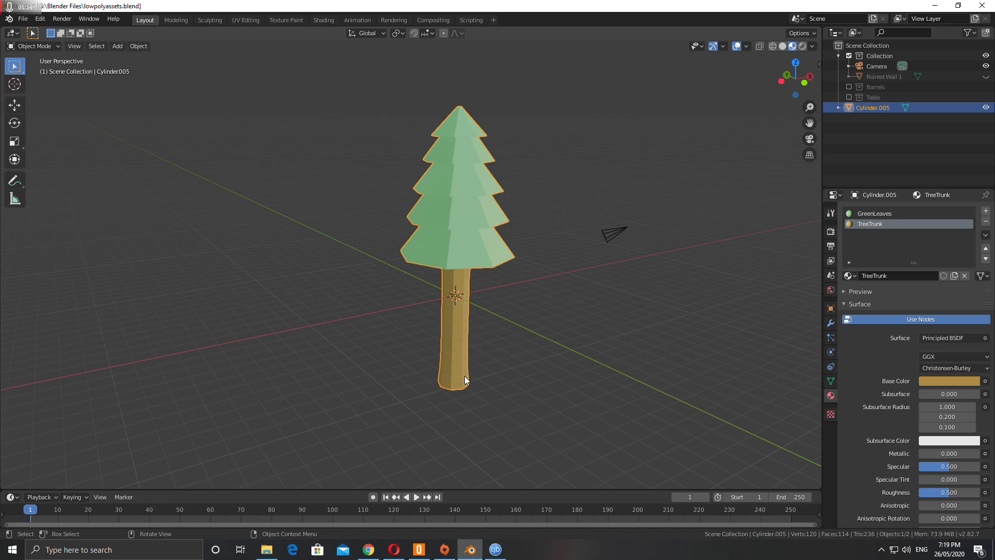
middle_drag(530, 253, 596, 212)
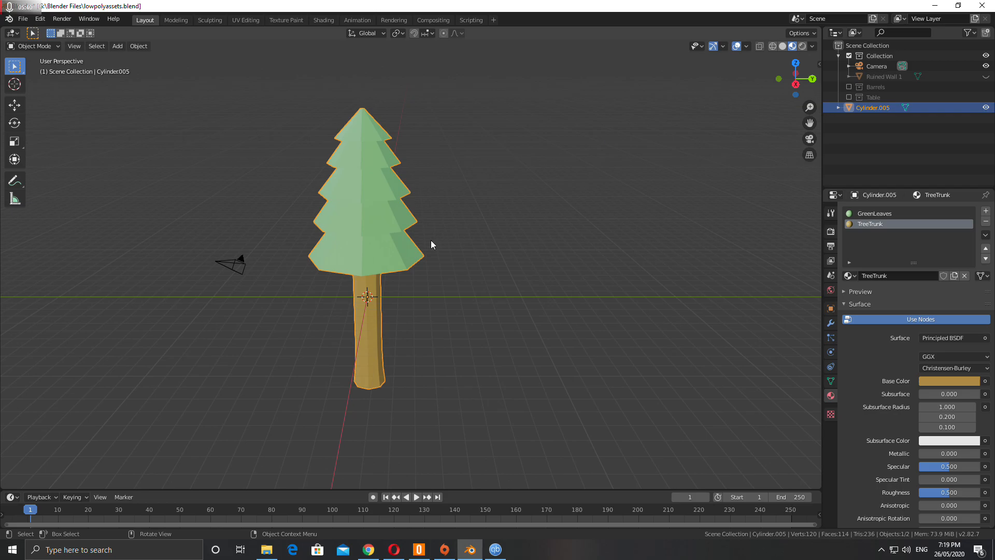
Step: Hide the tree and temporarily enable the Table collection to view its model
key(h)
click(849, 97)
middle_drag(504, 287, 682, 188)
click(849, 97)
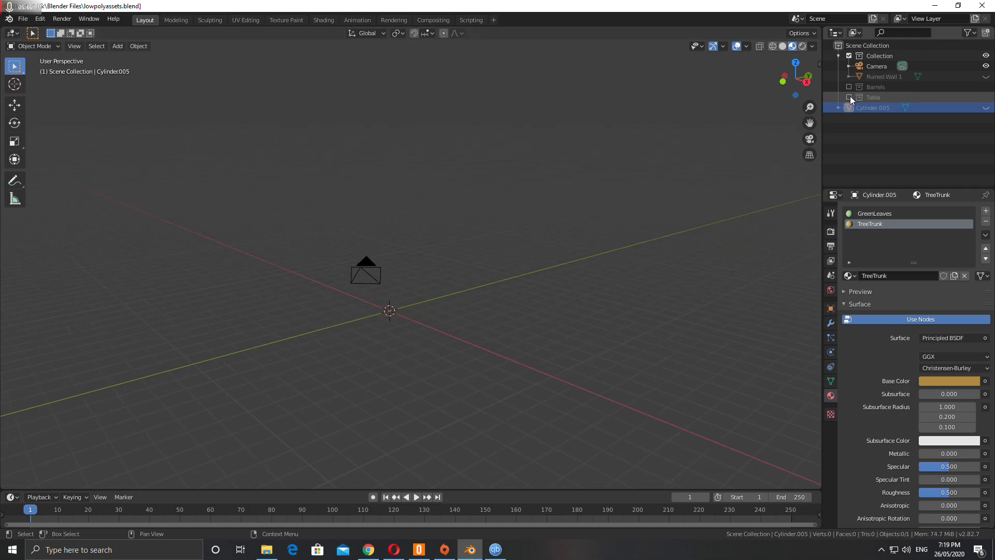
Step: Temporarily enable the Barrels collection to view its models, and disable it again
click(849, 87)
middle_drag(517, 276, 579, 229)
click(848, 87)
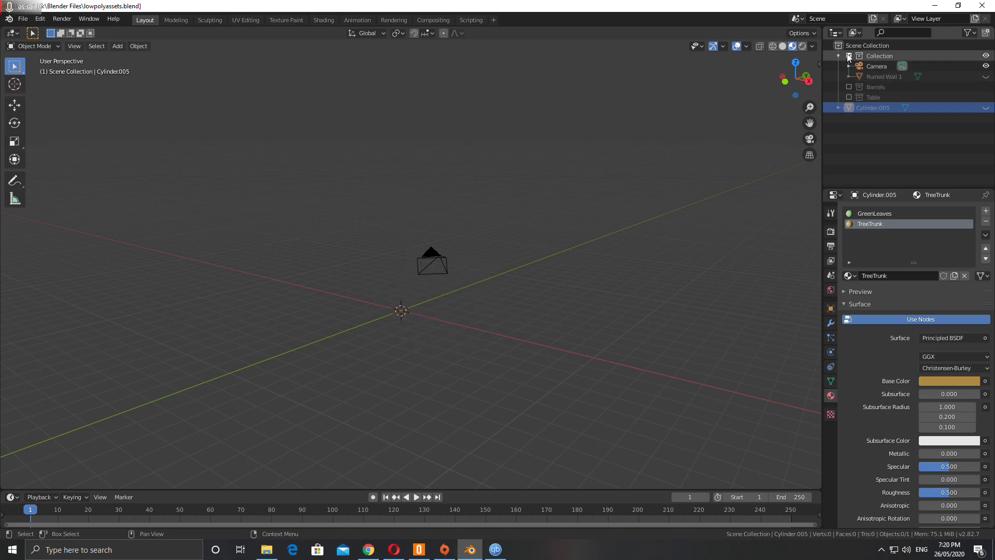
Step: Unhide the Ruined Wall 1 object and view it from several angles
click(986, 76)
middle_drag(523, 255, 446, 285)
scroll(443, 290, down, 2)
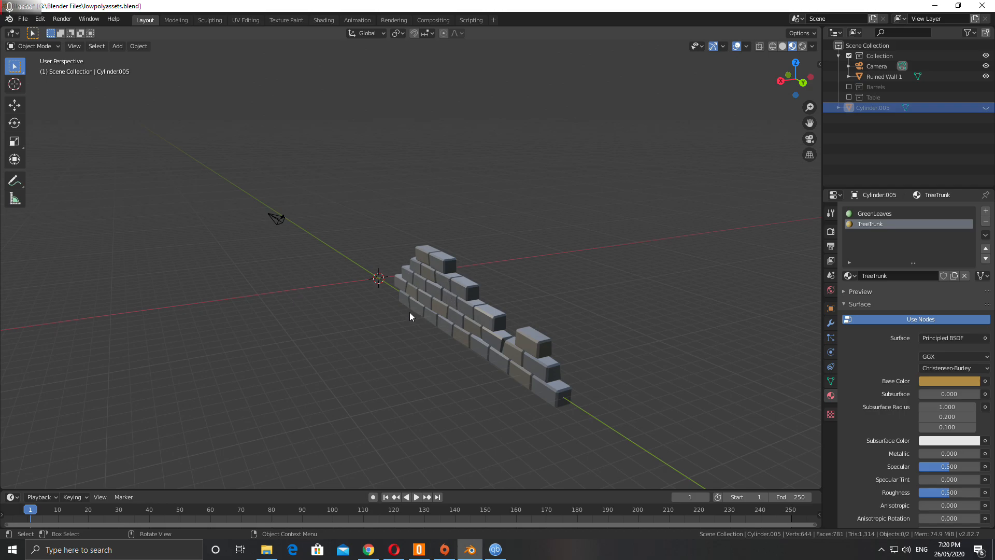
middle_drag(444, 309, 394, 259)
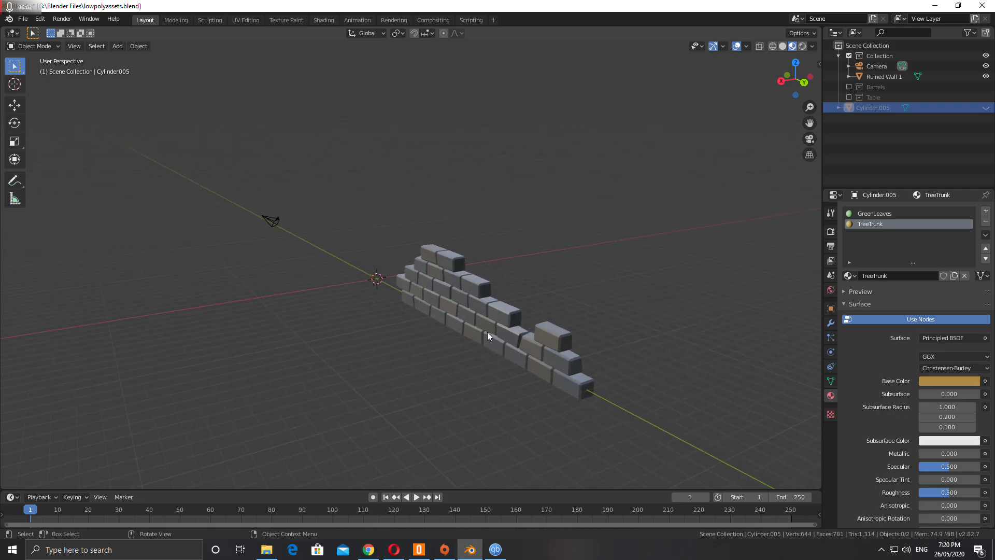